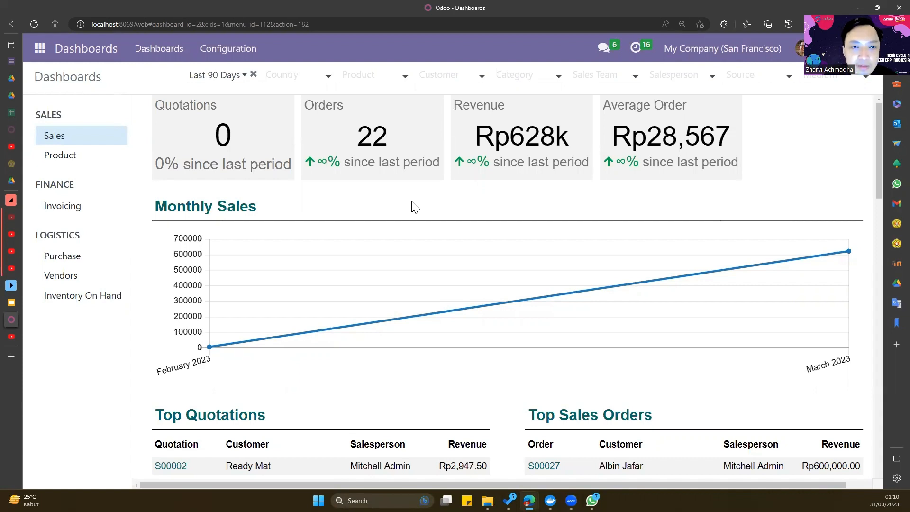
- Open the Accounting app, glance at the vendor Bills list, and return to the dashboard
{"action": "left_click", "coordinate": [40, 48]}
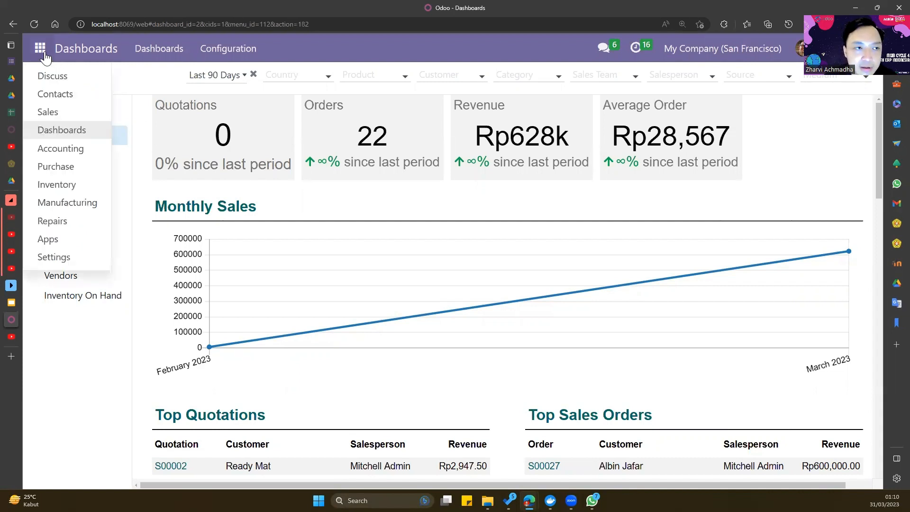
{"action": "left_click", "coordinate": [82, 151]}
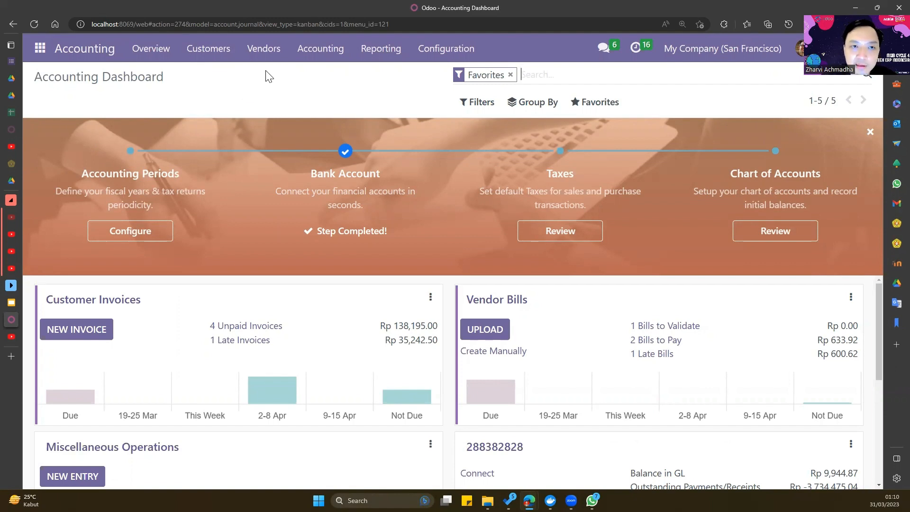
{"action": "left_click", "coordinate": [268, 58]}
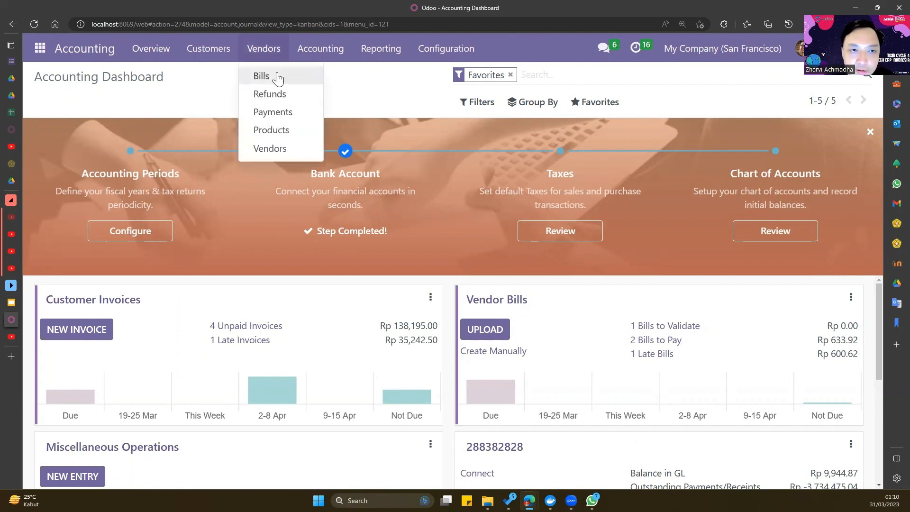
{"action": "left_click", "coordinate": [278, 79]}
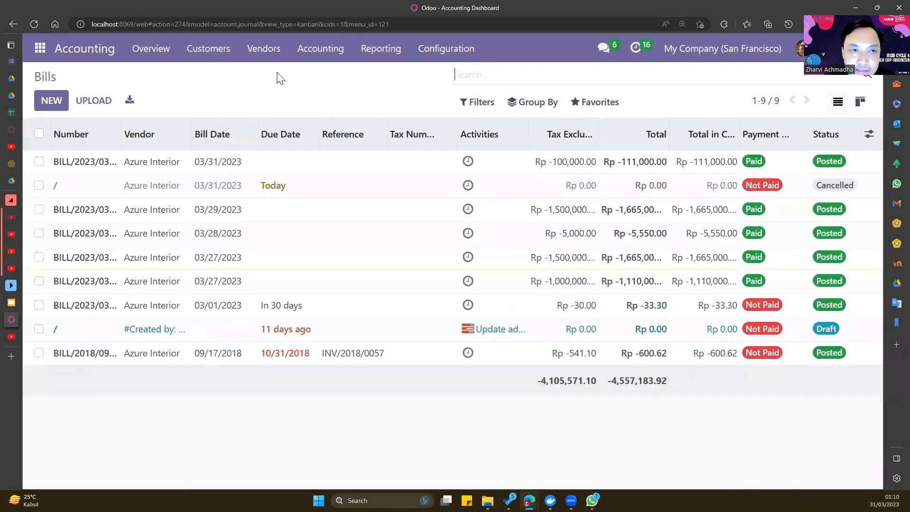
{"action": "left_click", "coordinate": [79, 53]}
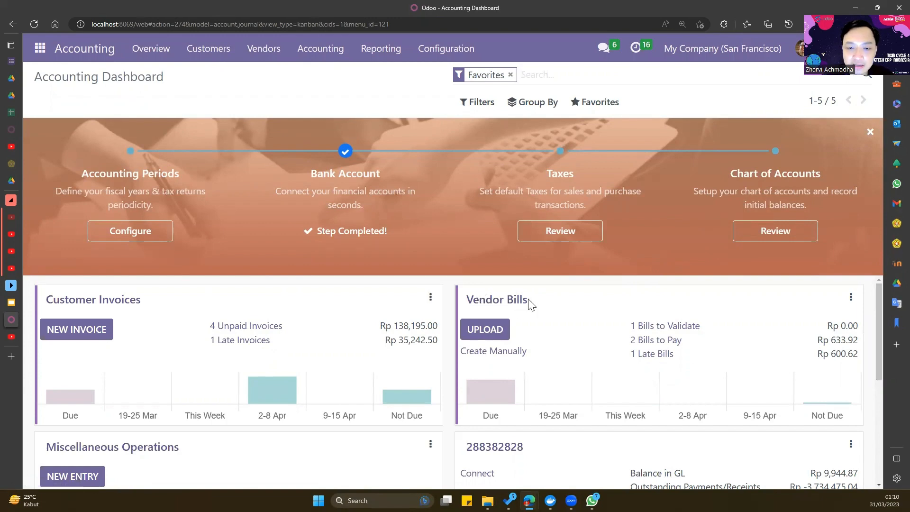
- Start a manual vendor bill for Azure Interior dated 03/31/2023
{"action": "left_click", "coordinate": [494, 355]}
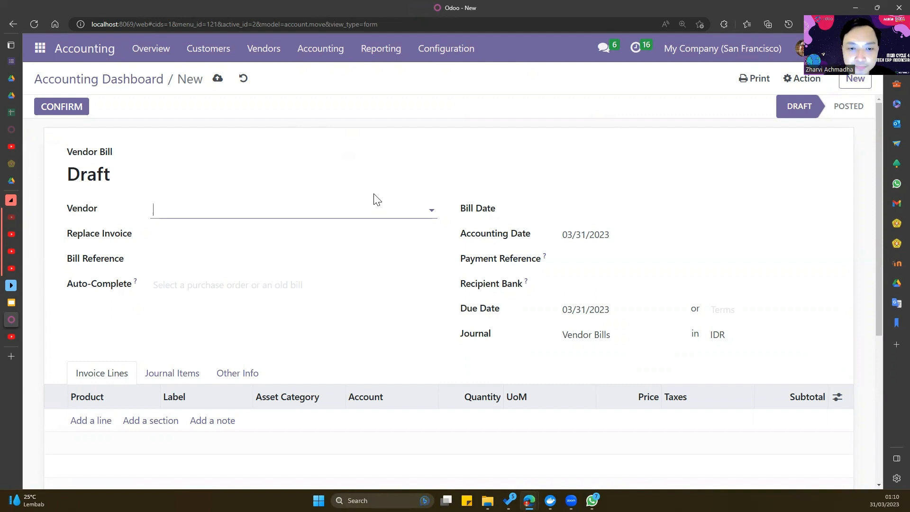
{"action": "left_click", "coordinate": [425, 211]}
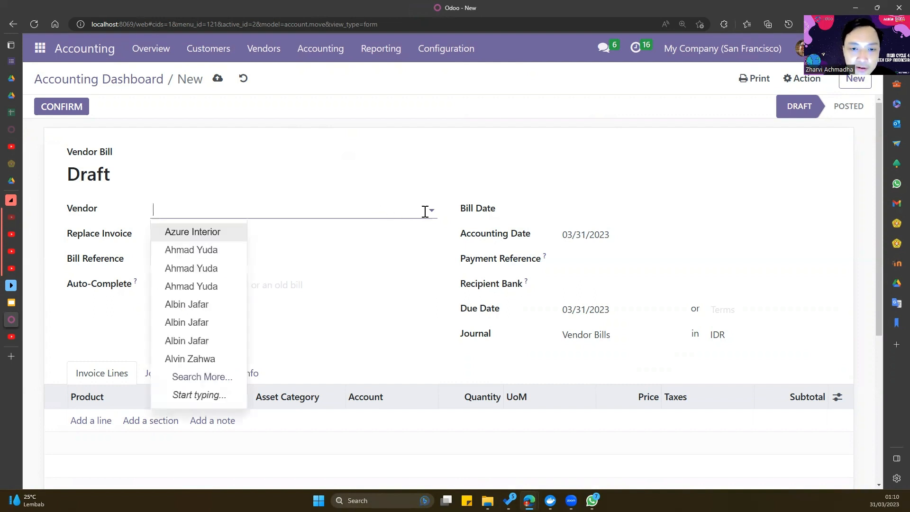
{"action": "left_click", "coordinate": [215, 239]}
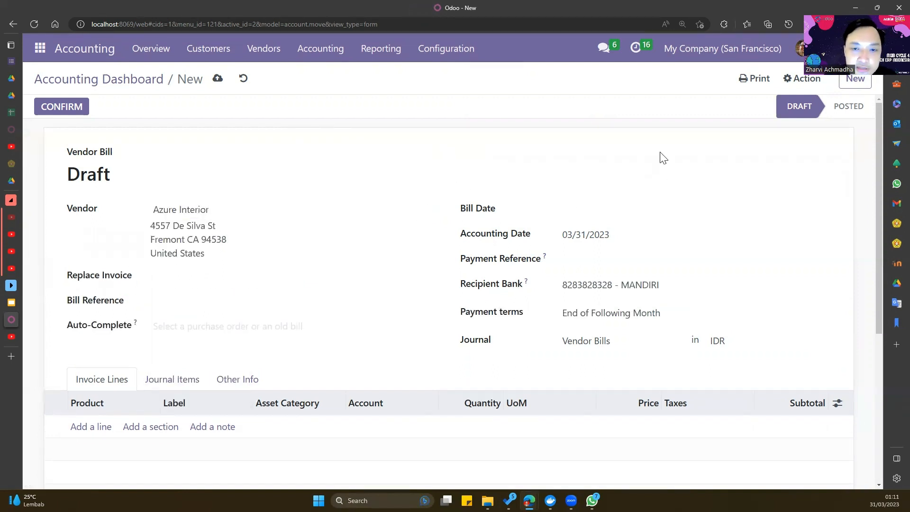
{"action": "left_click", "coordinate": [684, 219]}
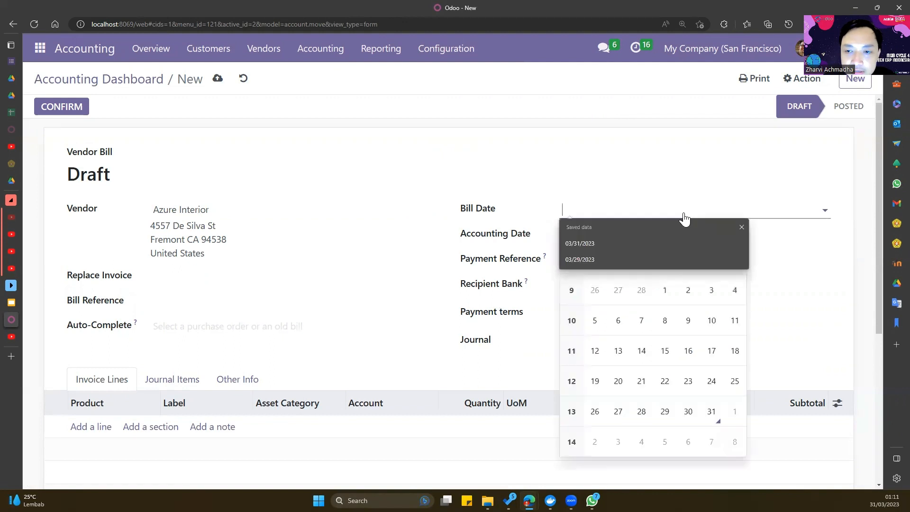
{"action": "left_click", "coordinate": [708, 408]}
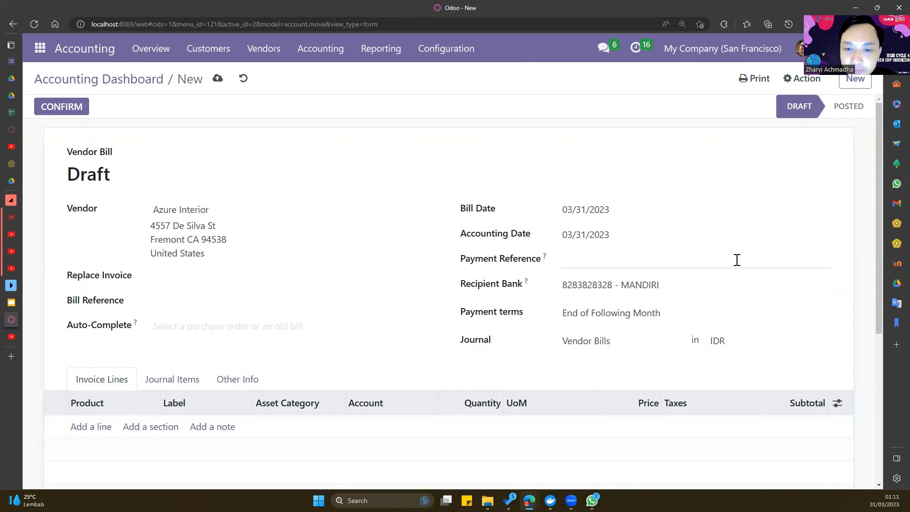
- Keep the vendor's bank account, set Immediate Payment terms, and keep the Vendor Bills journal
{"action": "left_click", "coordinate": [690, 288]}
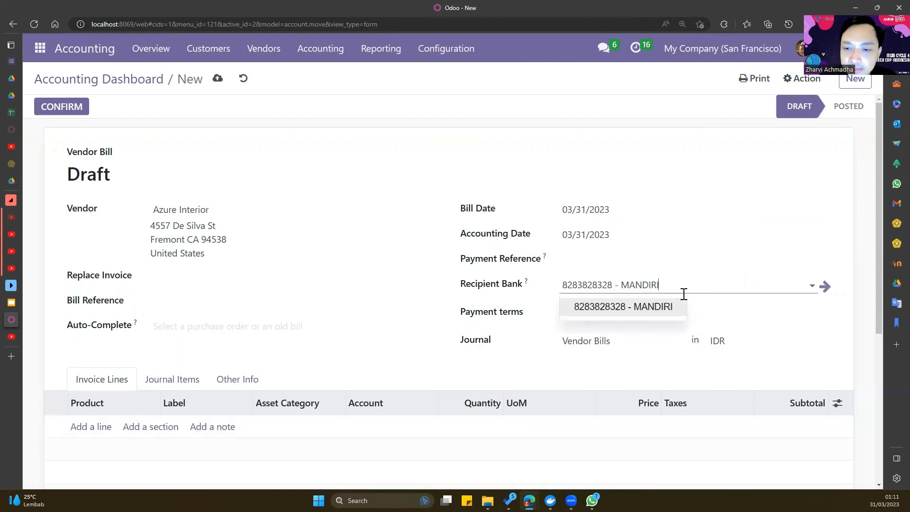
{"action": "left_click", "coordinate": [638, 307]}
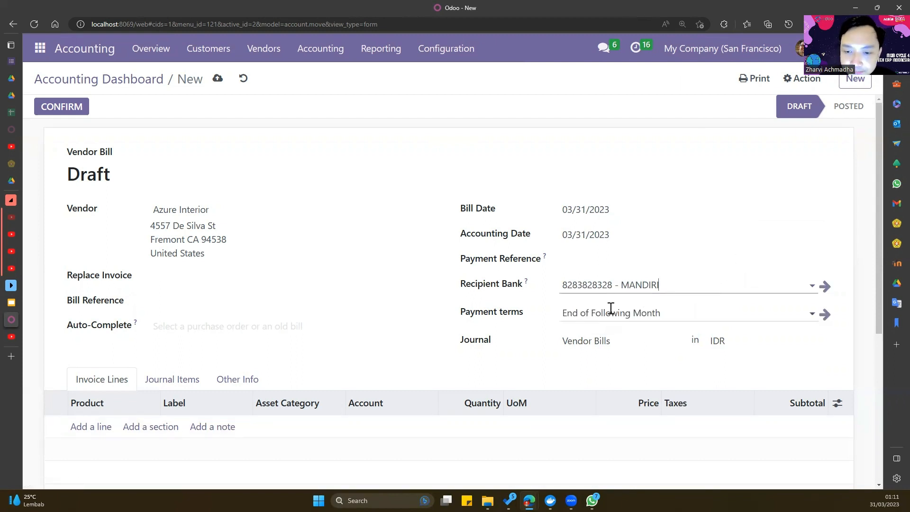
{"action": "left_click", "coordinate": [612, 312]}
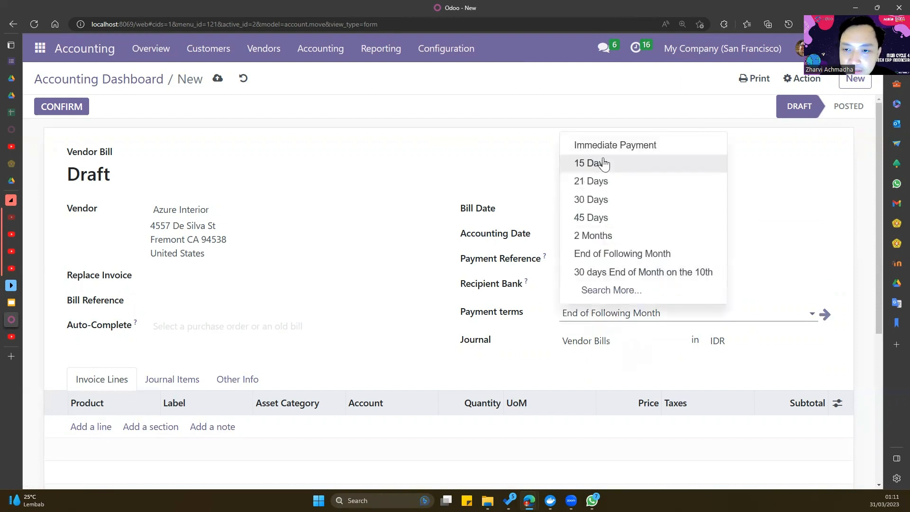
{"action": "left_click", "coordinate": [607, 148]}
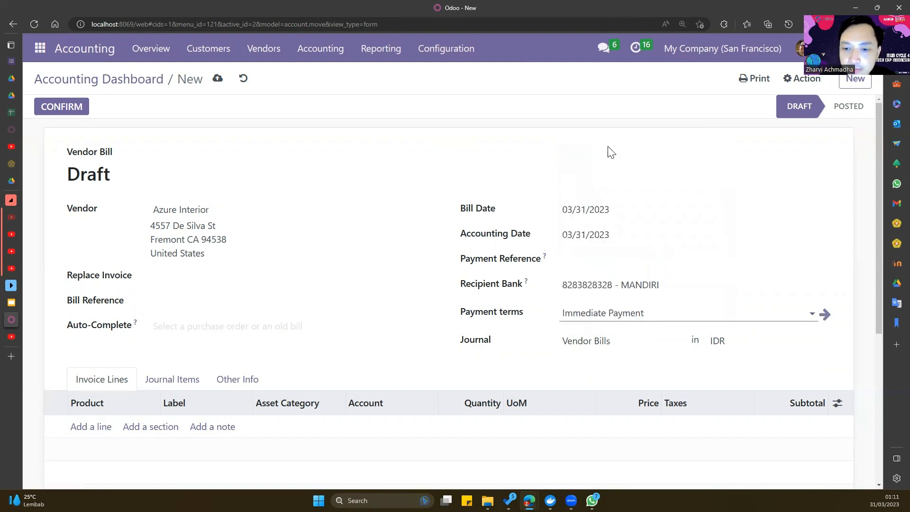
{"action": "left_click", "coordinate": [601, 340]}
{"action": "left_click", "coordinate": [610, 363]}
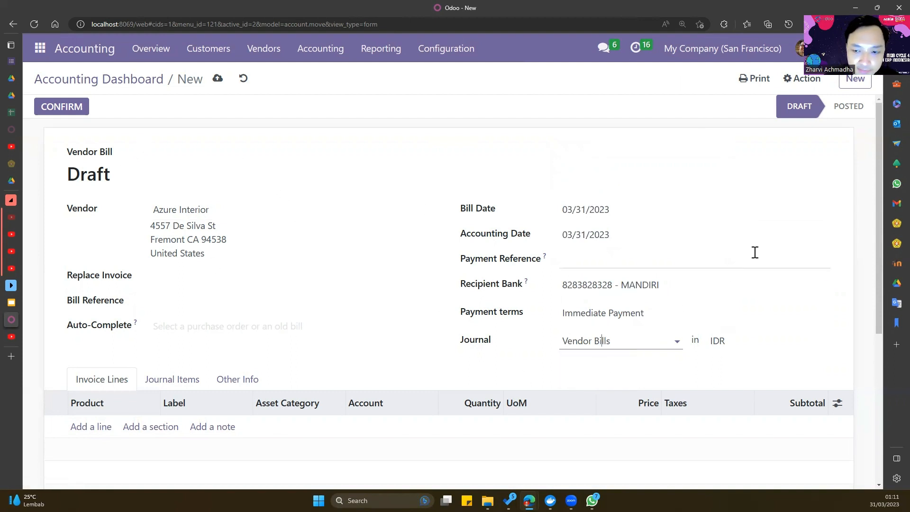
{"action": "left_click", "coordinate": [836, 238]}
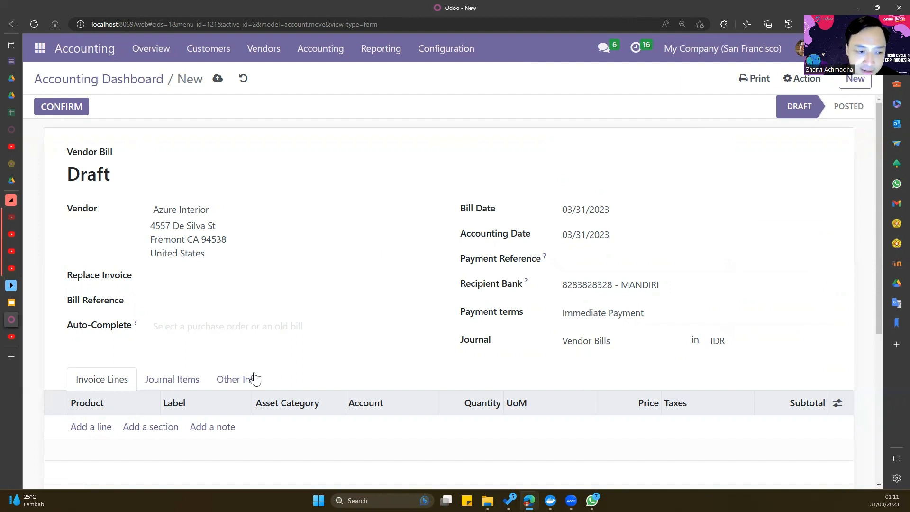
{"action": "scroll", "coordinate": [251, 378], "scroll_direction": "down", "scroll_amount": 2}
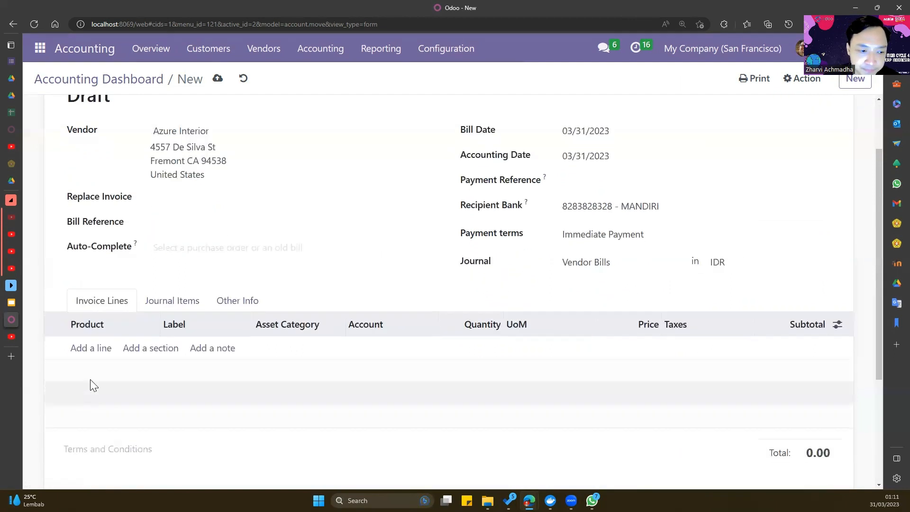
- Add a bill line for [CONS_25630] Screw with quantity 100
{"action": "left_click", "coordinate": [91, 348]}
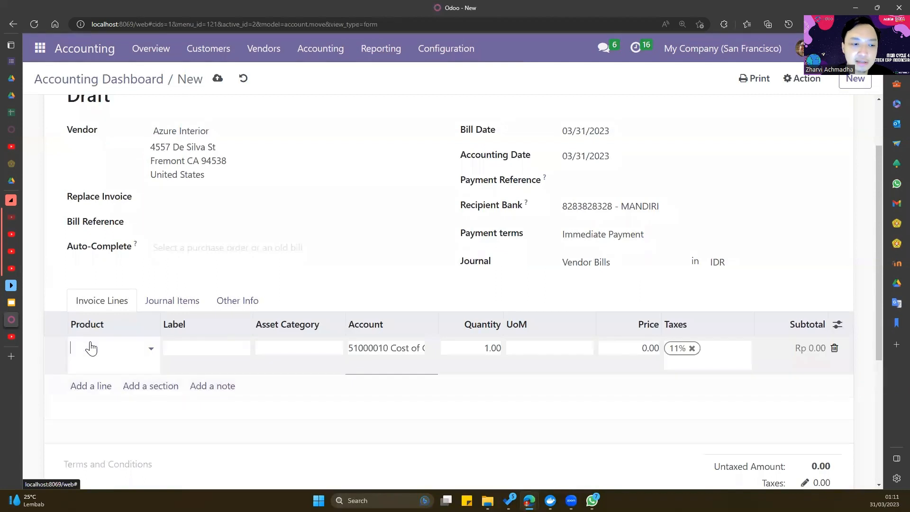
{"action": "left_click", "coordinate": [152, 349]}
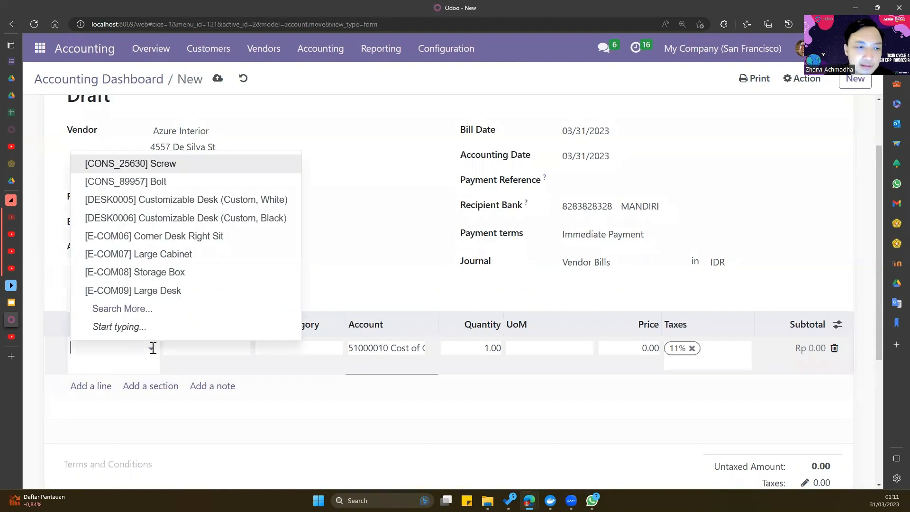
{"action": "left_click", "coordinate": [170, 167]}
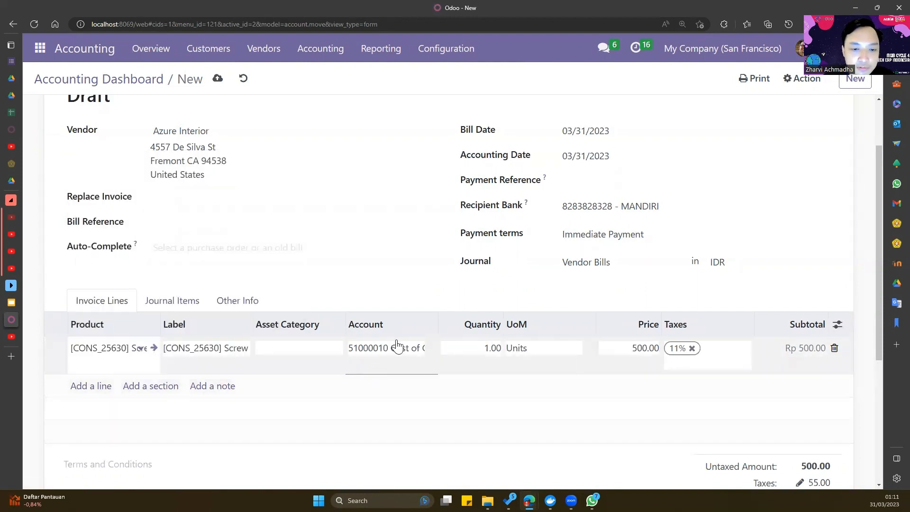
{"action": "left_click", "coordinate": [492, 348]}
{"action": "type", "text": "1"}
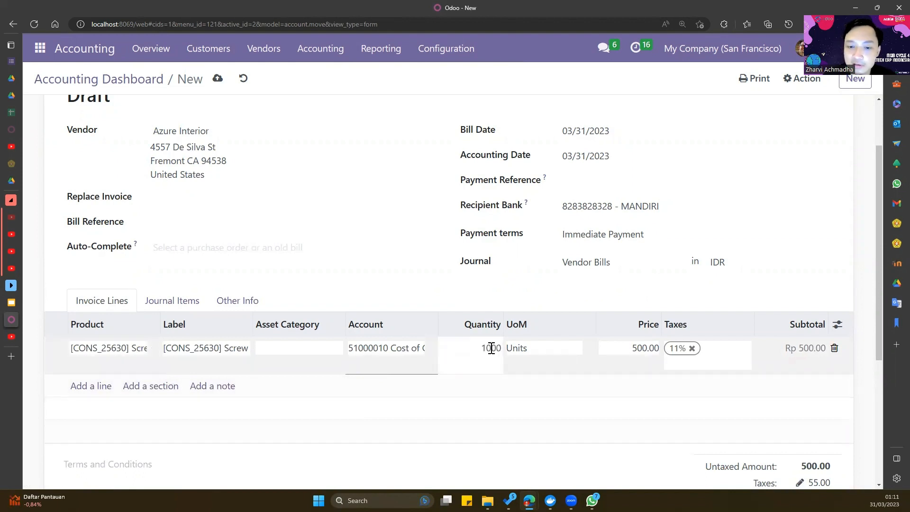
{"action": "left_click", "coordinate": [427, 438]}
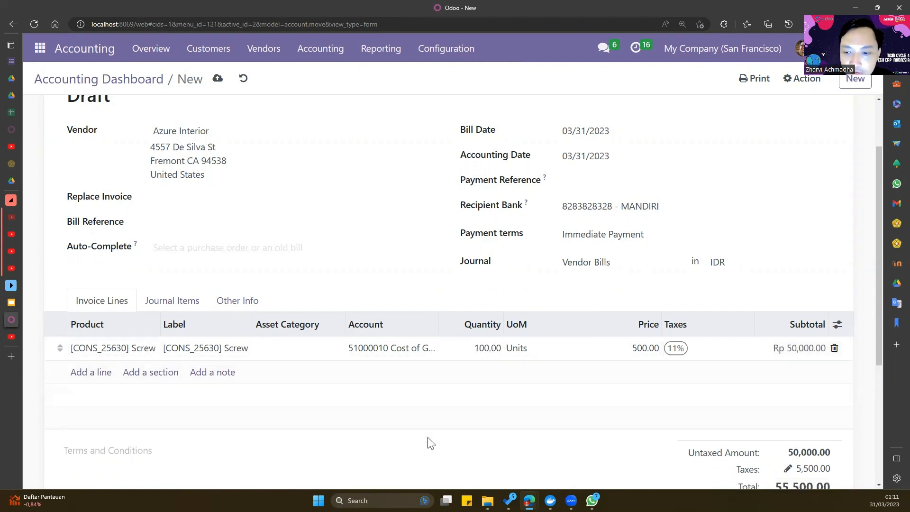
- Add a second bill line for [CONS_89957] Bolt with quantity 100
{"action": "left_click", "coordinate": [96, 377]}
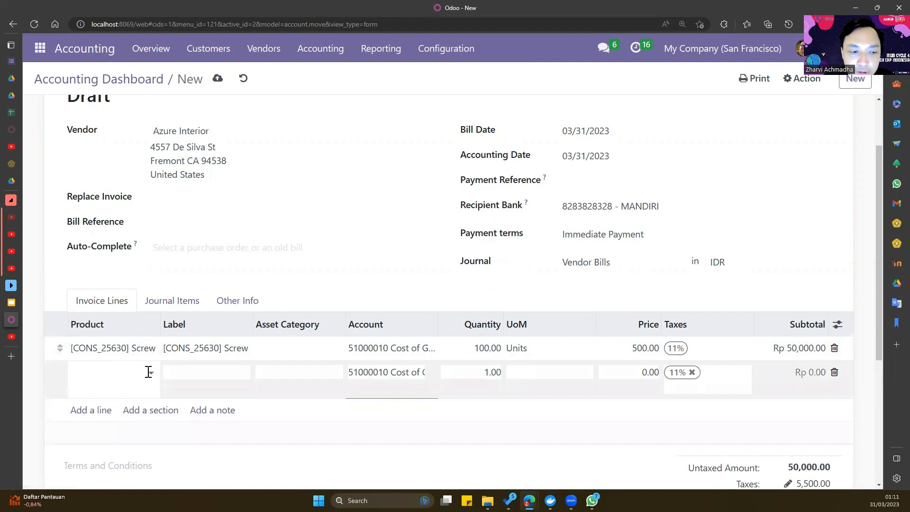
{"action": "left_click", "coordinate": [148, 372]}
{"action": "left_click", "coordinate": [154, 209]}
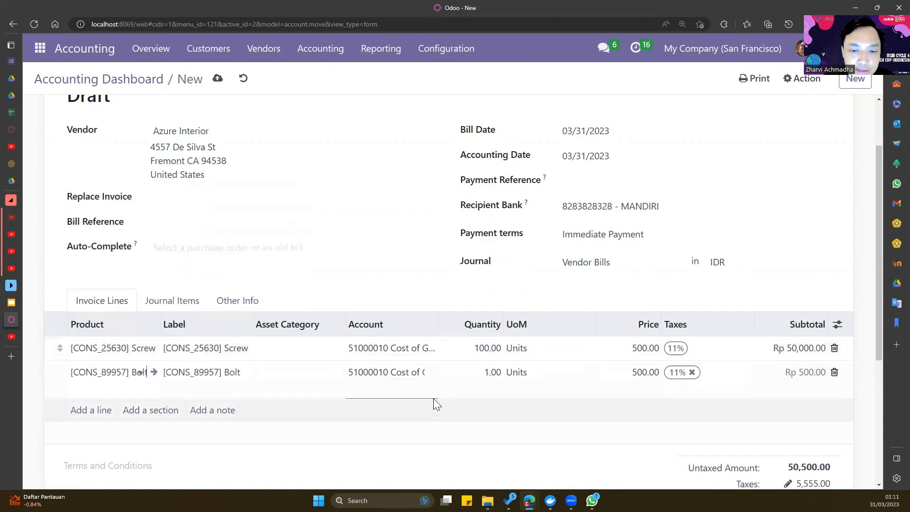
{"action": "left_click", "coordinate": [498, 372]}
{"action": "key", "text": "BackSpace"}
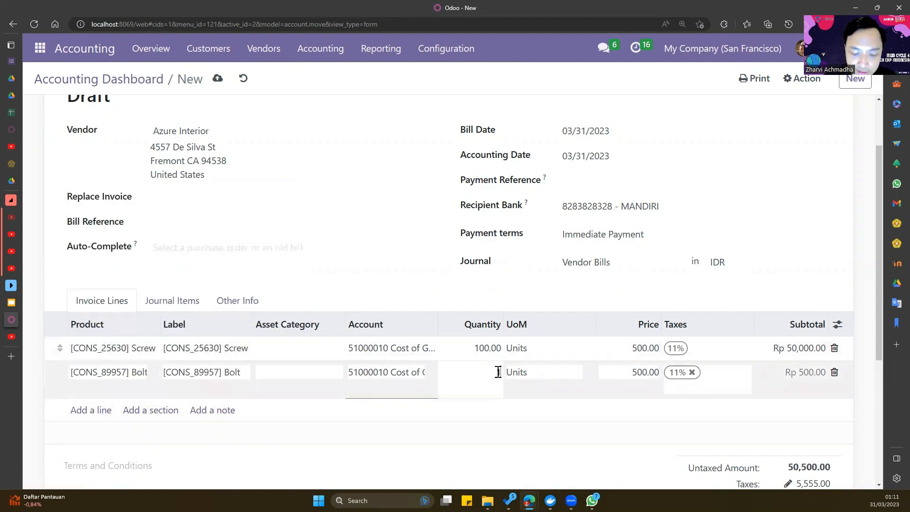
{"action": "left_click", "coordinate": [532, 463]}
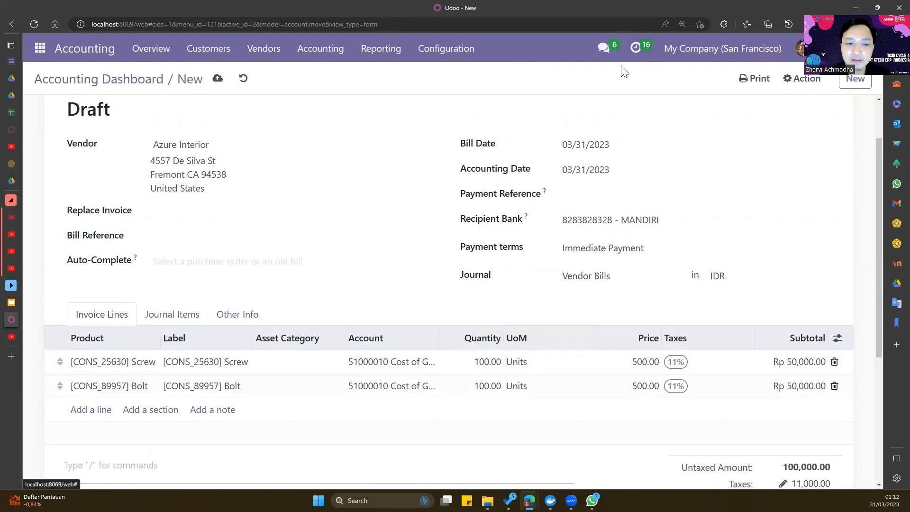
{"action": "scroll", "coordinate": [413, 103], "scroll_direction": "up", "scroll_amount": 1}
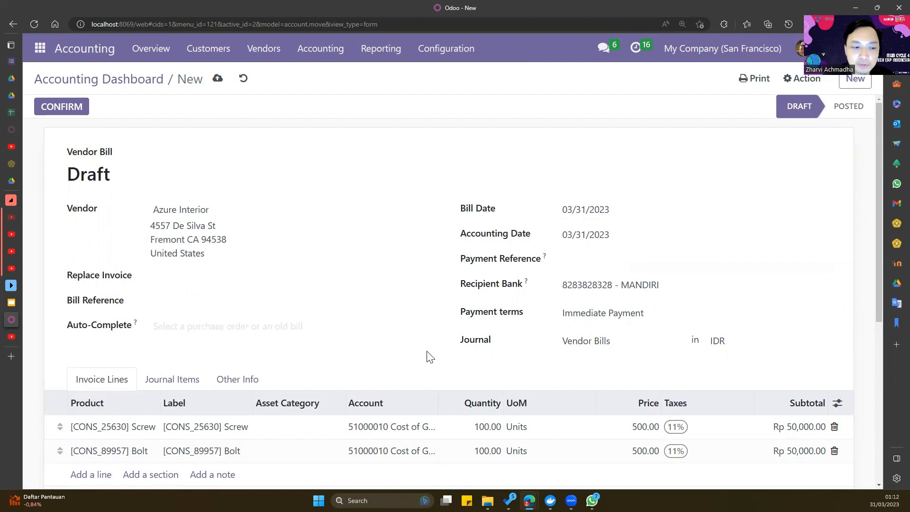
- Review the Screw and Bolt lines and post the Azure Interior bill
{"action": "scroll", "coordinate": [247, 334], "scroll_direction": "down", "scroll_amount": 2}
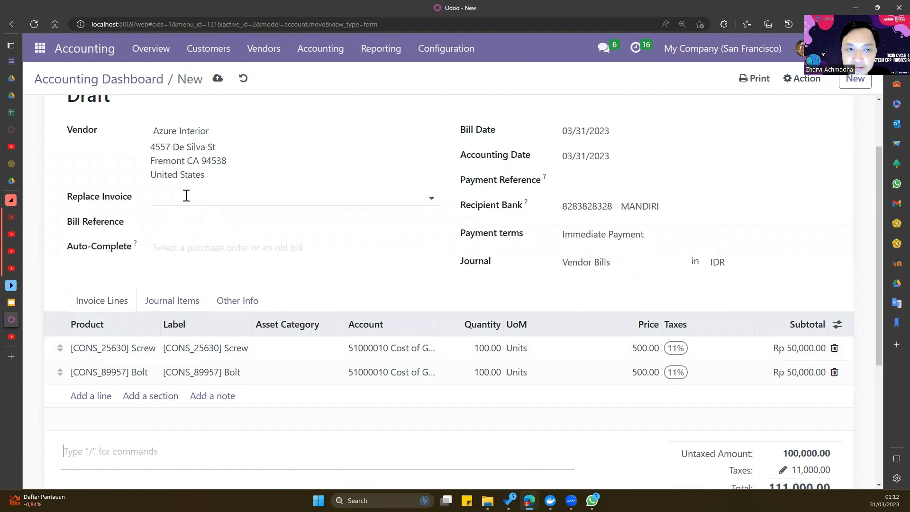
{"action": "scroll", "coordinate": [186, 195], "scroll_direction": "up", "scroll_amount": 2}
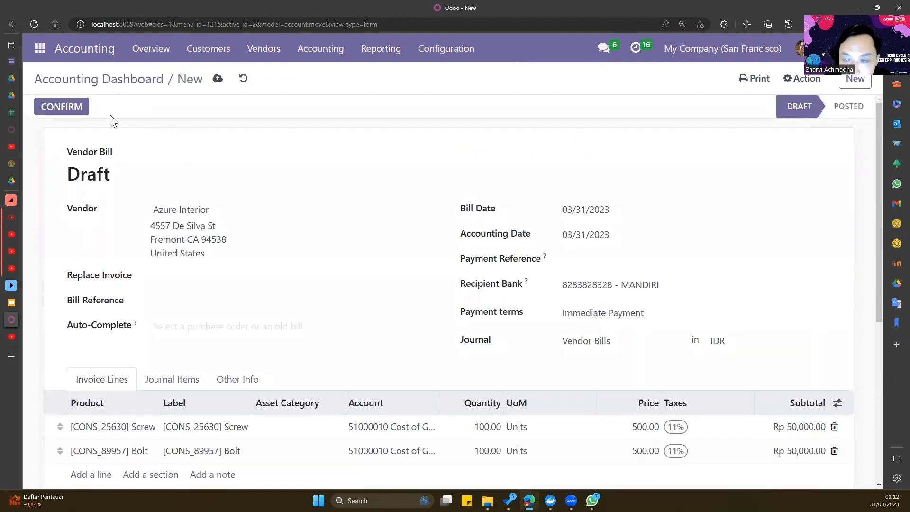
{"action": "left_click", "coordinate": [63, 106]}
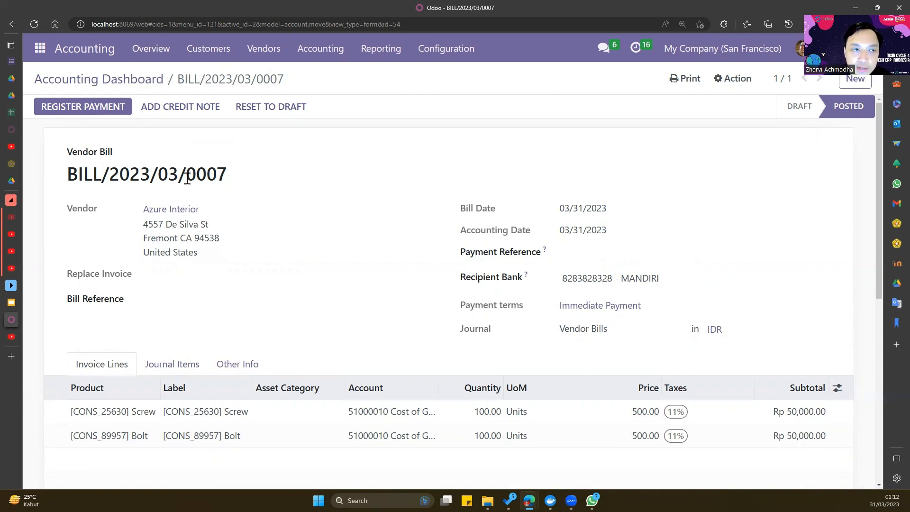
{"action": "left_click", "coordinate": [75, 105]}
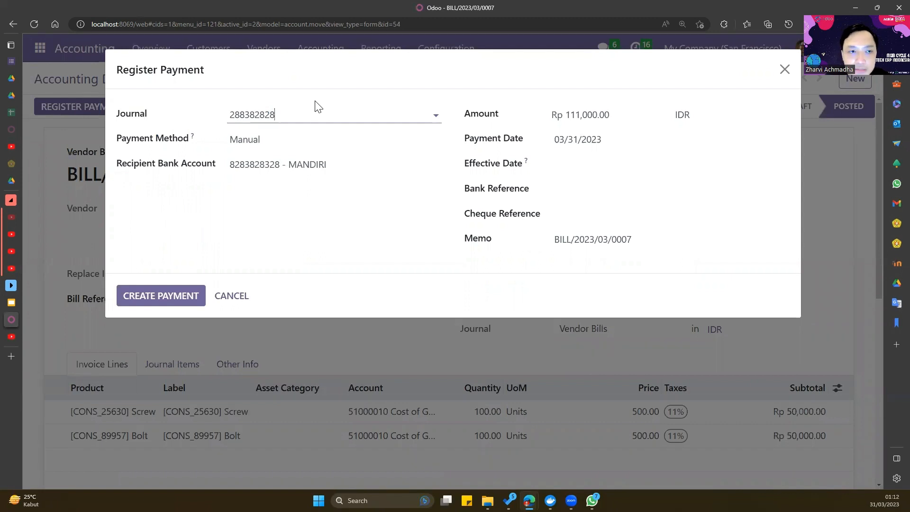
{"action": "left_click", "coordinate": [346, 113]}
{"action": "left_click", "coordinate": [280, 139]}
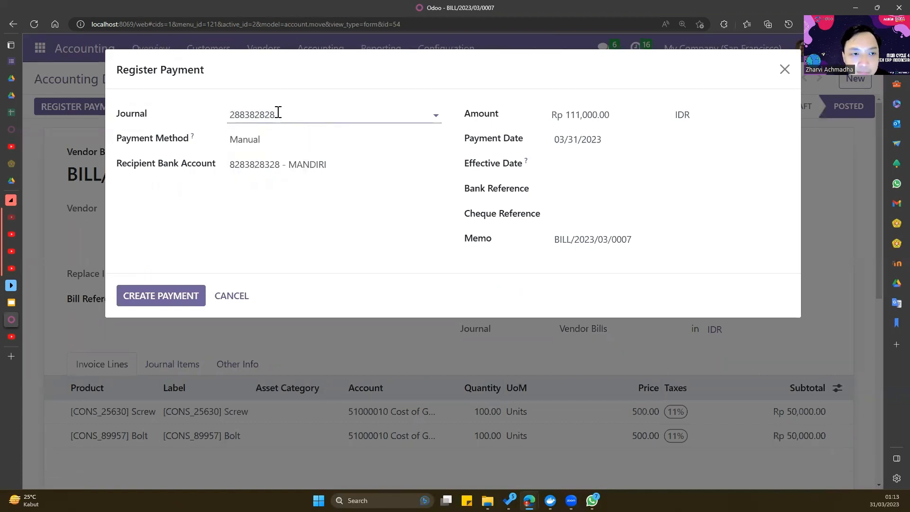
{"action": "left_click", "coordinate": [277, 139]}
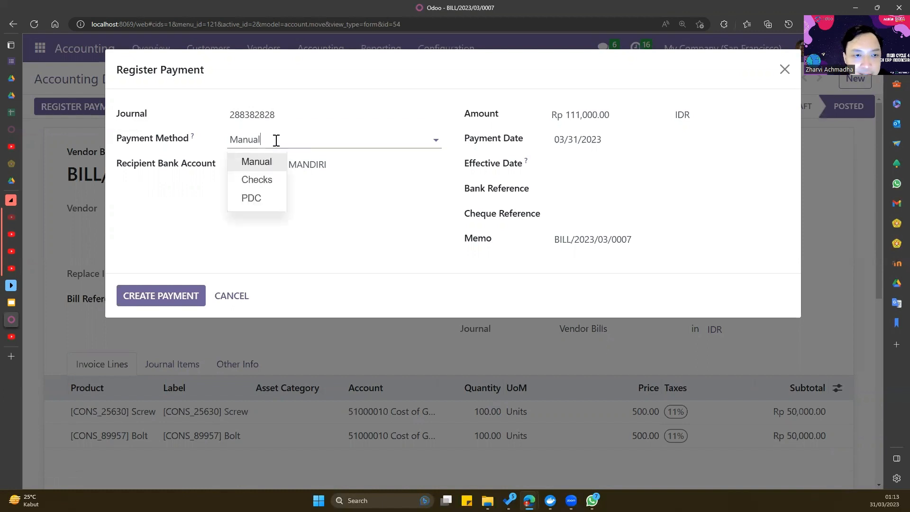
{"action": "left_click", "coordinate": [274, 160]}
{"action": "left_click", "coordinate": [277, 162]}
{"action": "left_click", "coordinate": [284, 188]}
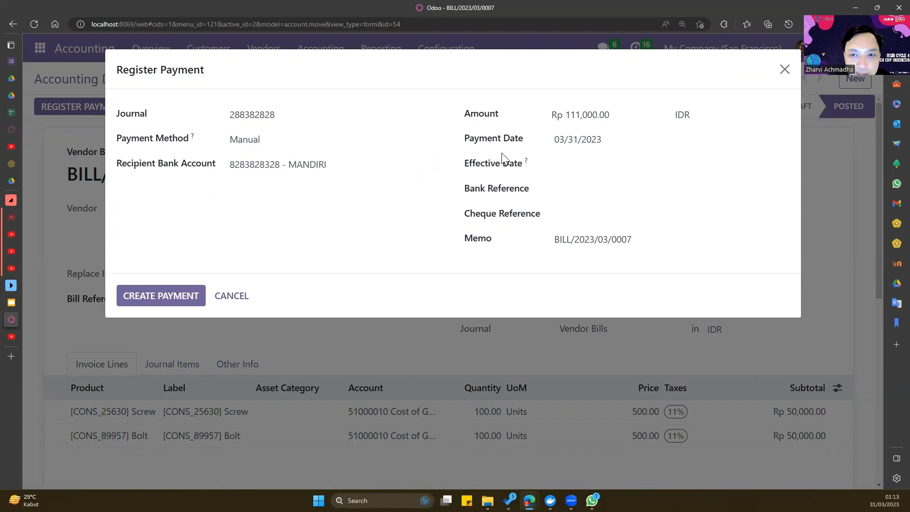
- Try a 50,000 partial amount and check the resulting Rp 61,000.00 payment difference
{"action": "left_click", "coordinate": [619, 116]}
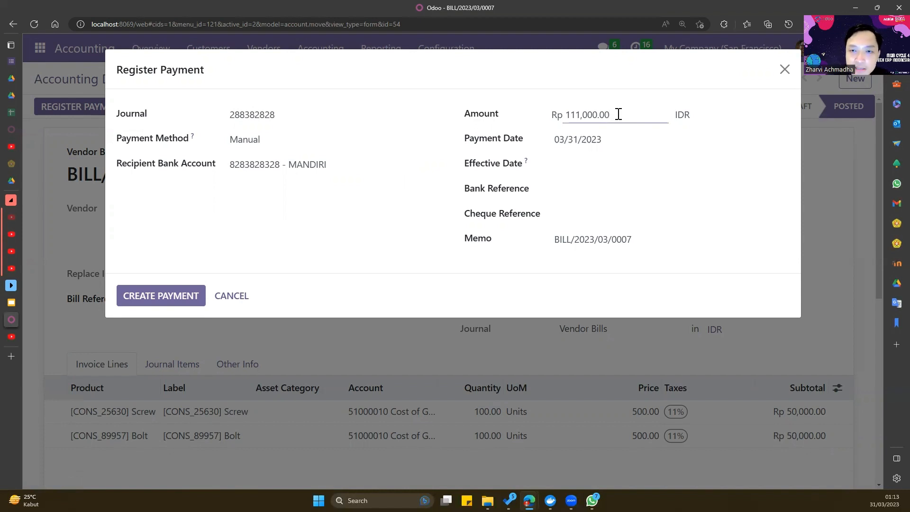
{"action": "key", "text": "BackSpace"}
{"action": "key", "text": "BackSpace"}
{"action": "key", "text": "BackSpace"}
{"action": "key", "text": "BackSpace"}
{"action": "key", "text": "BackSpace"}
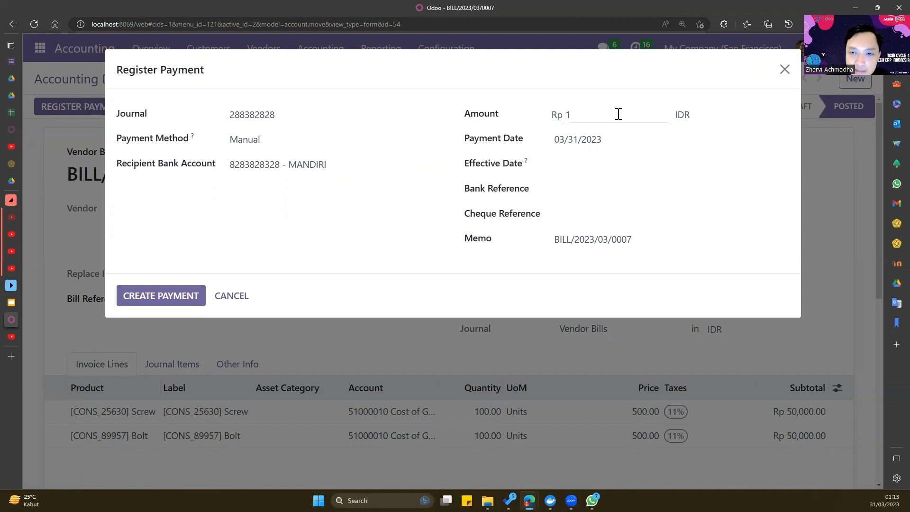
{"action": "type", "text": "50000"}
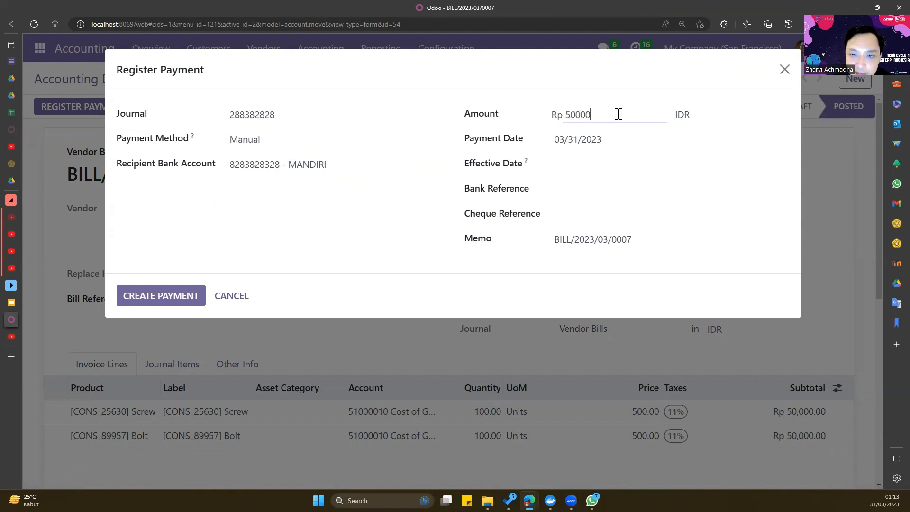
{"action": "key", "text": "Return"}
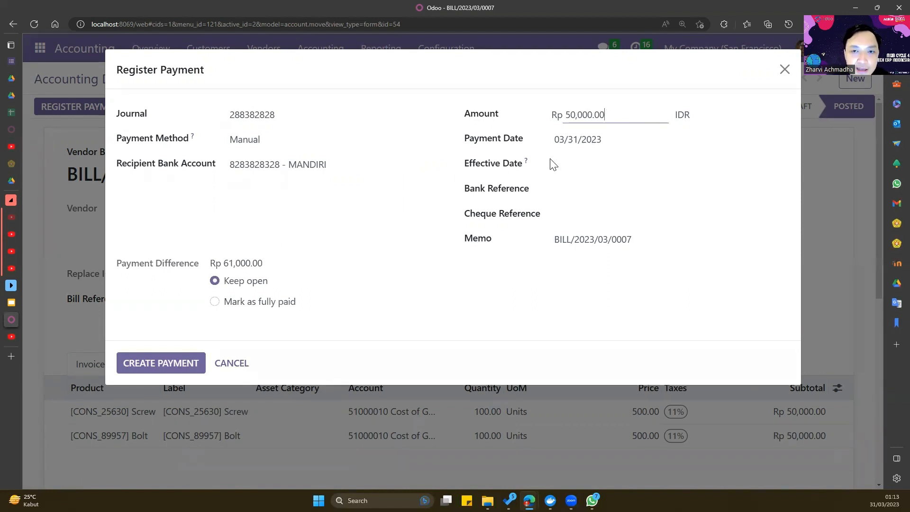
{"action": "left_click", "coordinate": [583, 280]}
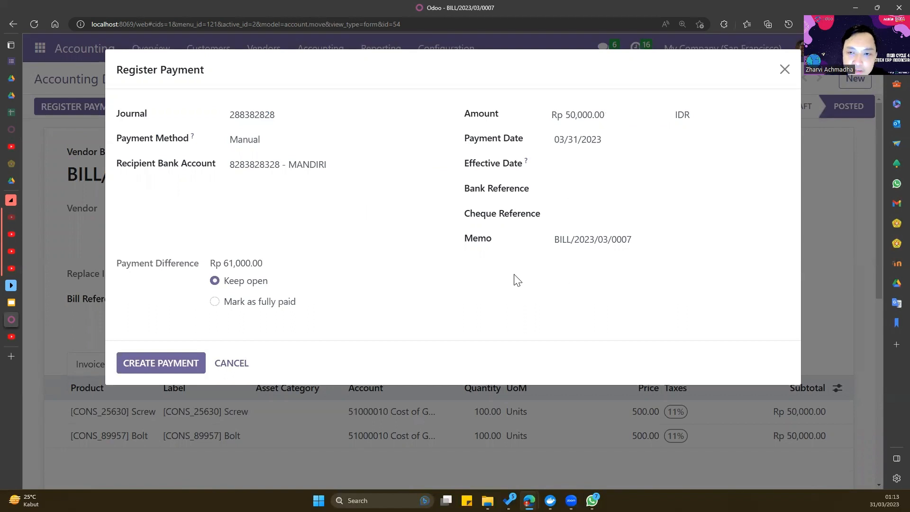
{"action": "left_click_drag", "start_coordinate": [568, 111], "coordinate": [624, 114]}
{"action": "left_click", "coordinate": [684, 315]}
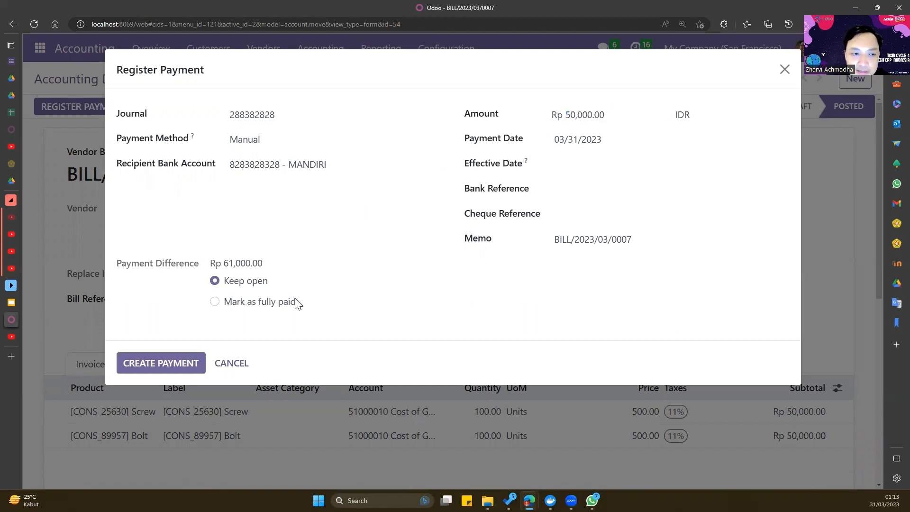
{"action": "triple_click", "coordinate": [250, 264]}
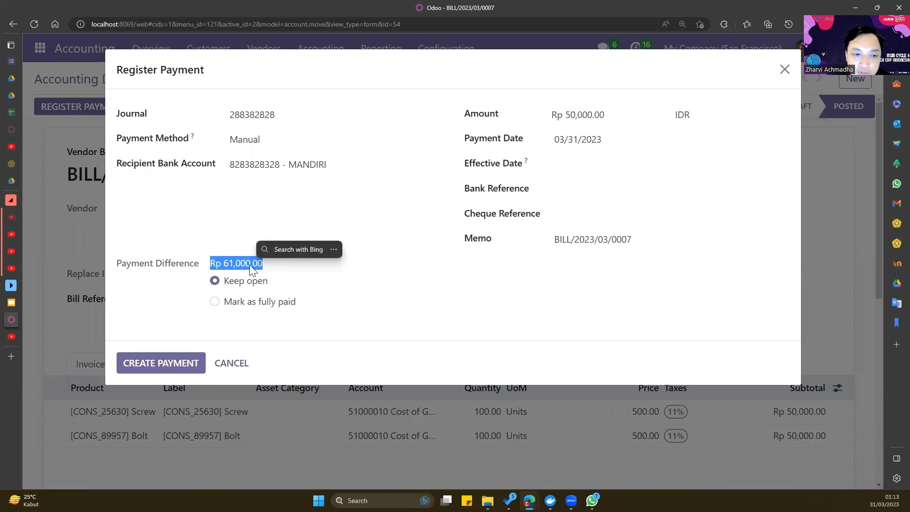
{"action": "left_click", "coordinate": [250, 264]}
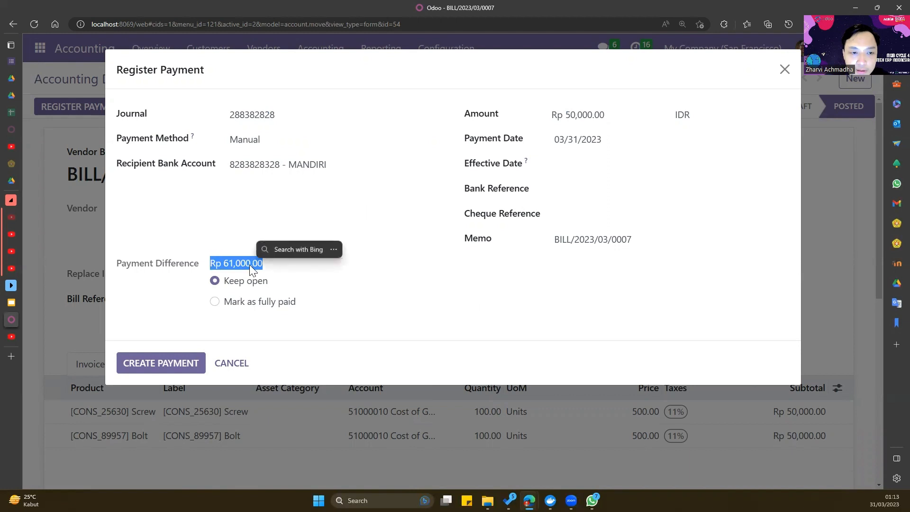
{"action": "left_click", "coordinate": [250, 265]}
{"action": "triple_click", "coordinate": [250, 265]}
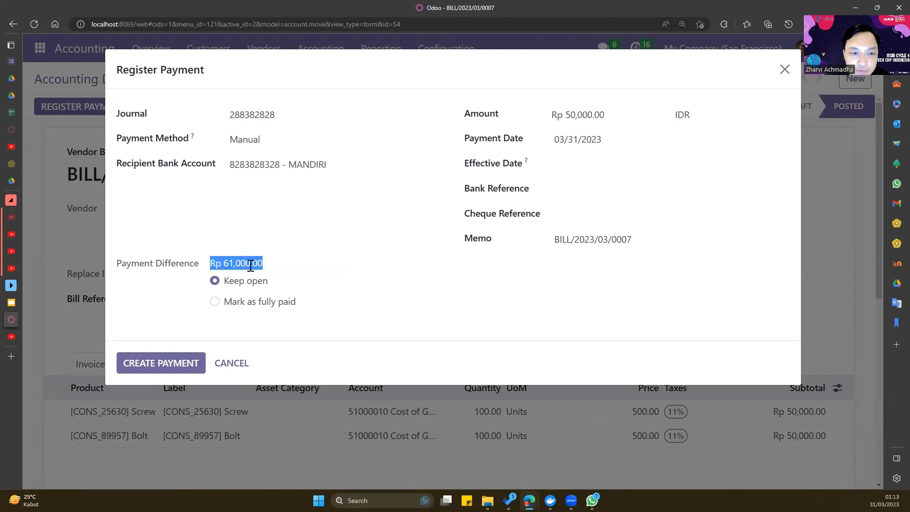
{"action": "left_click", "coordinate": [436, 303]}
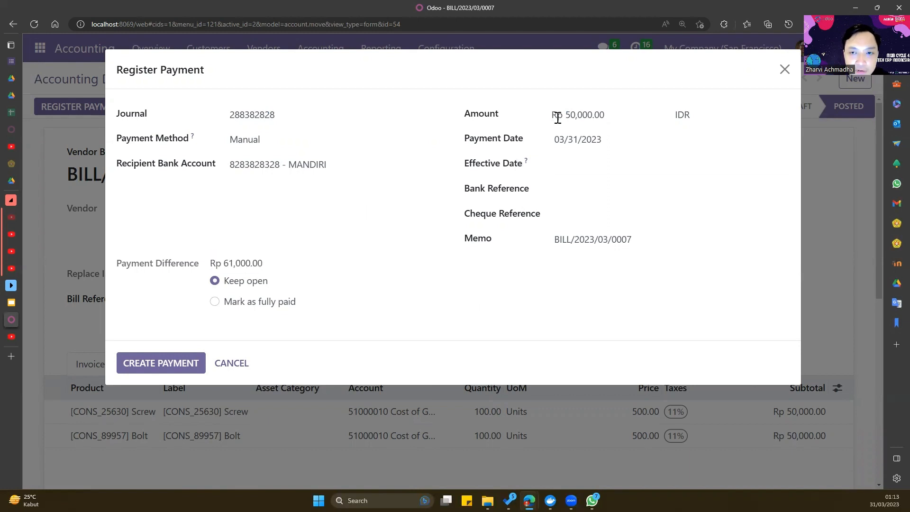
- Set the amount to 111,000, keep memo BILL/2023/03/0007, and create the payment
{"action": "double_click", "coordinate": [616, 115]}
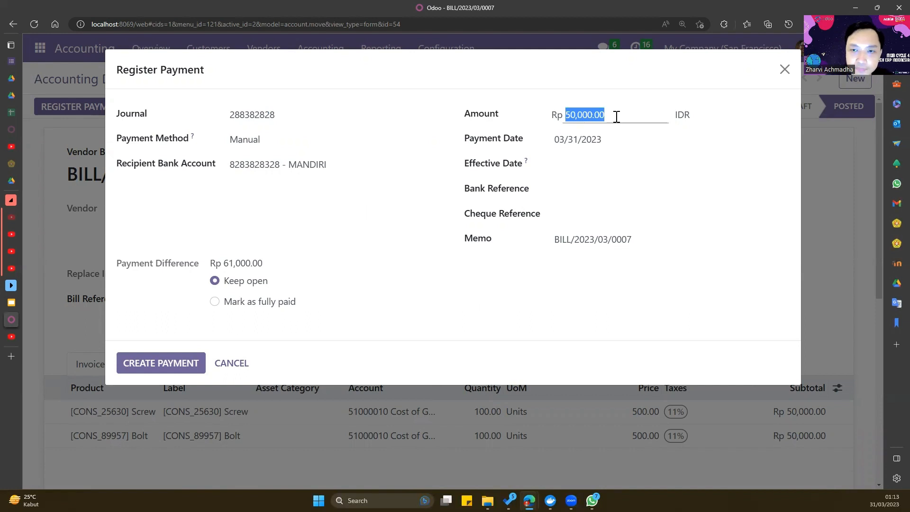
{"action": "type", "text": "11"}
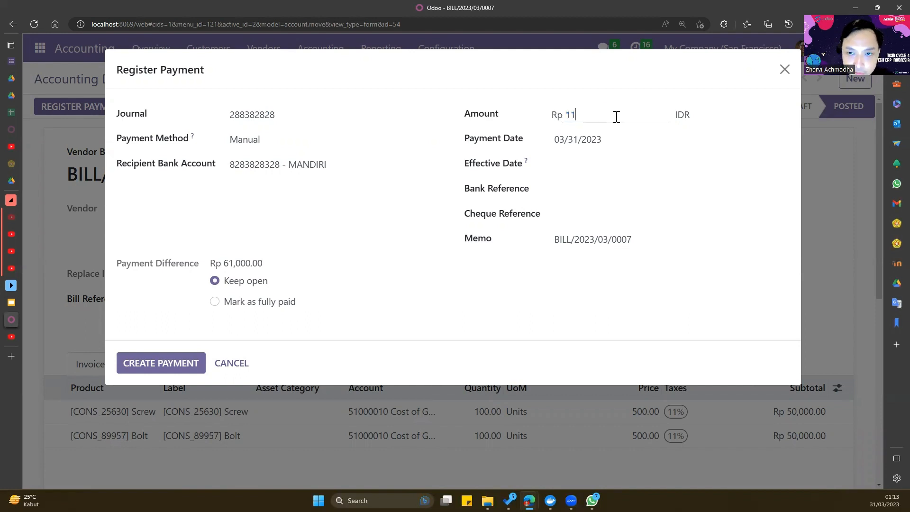
{"action": "type", "text": "1000"}
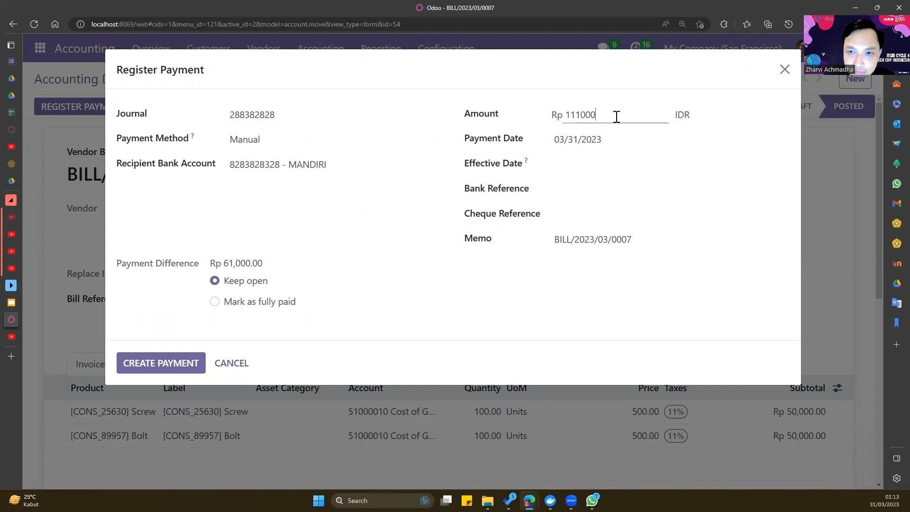
{"action": "key", "text": "Return"}
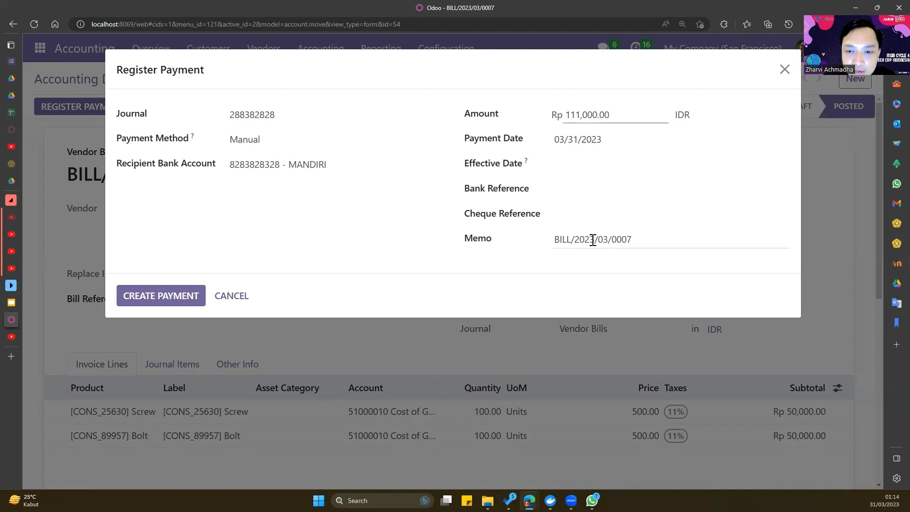
{"action": "double_click", "coordinate": [556, 242]}
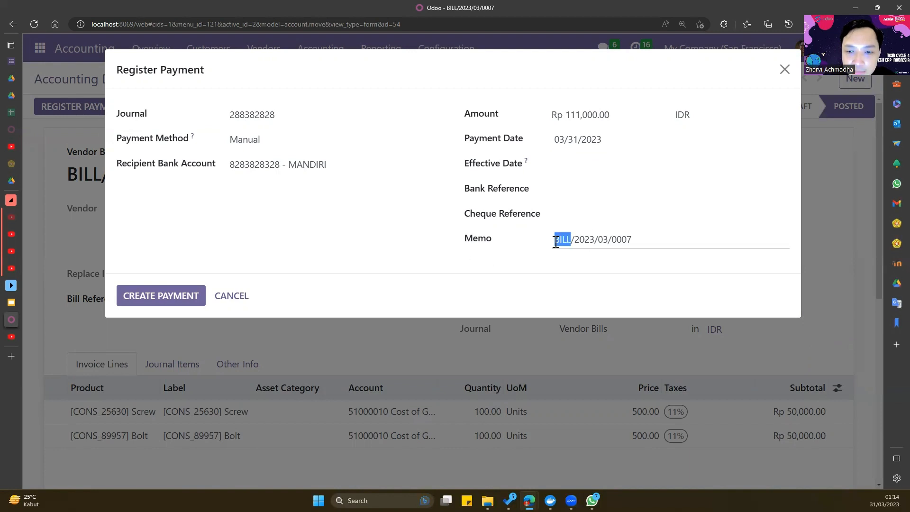
{"action": "left_click", "coordinate": [556, 241]}
{"action": "left_click", "coordinate": [571, 264]}
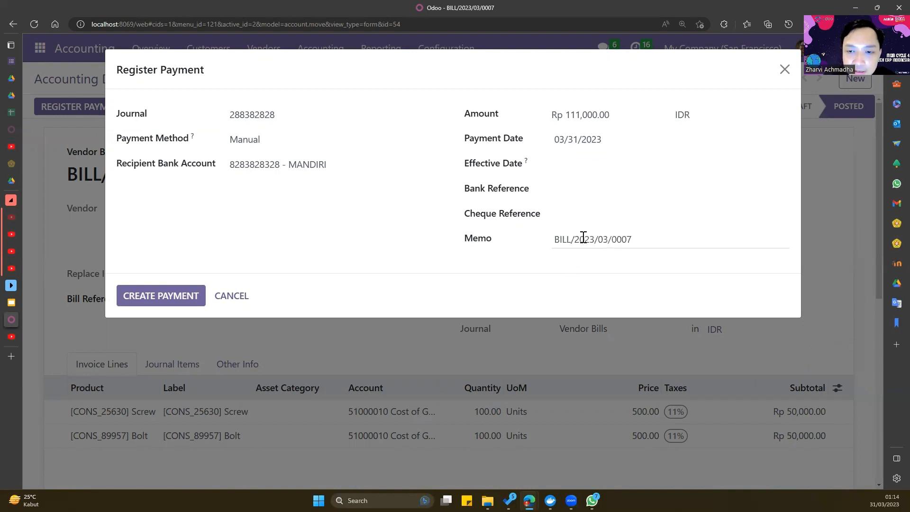
{"action": "triple_click", "coordinate": [583, 238]}
{"action": "left_click", "coordinate": [582, 273]}
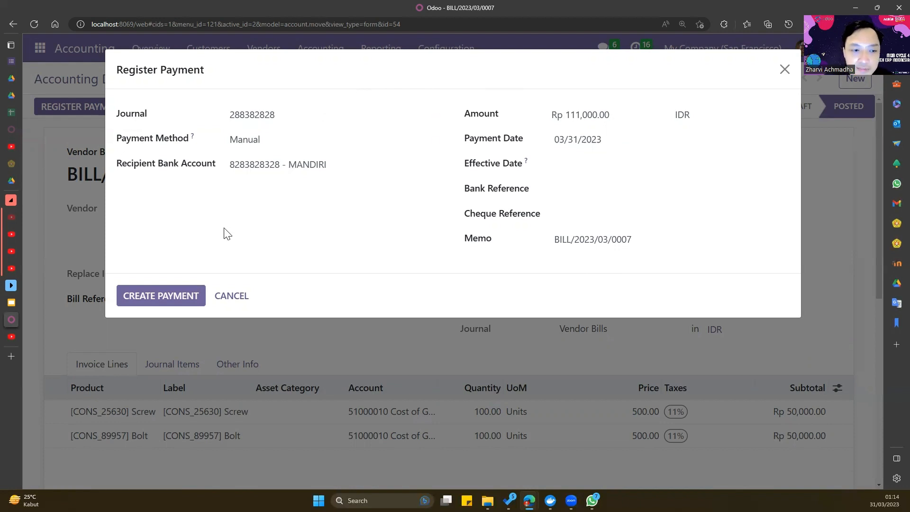
{"action": "left_click", "coordinate": [168, 296]}
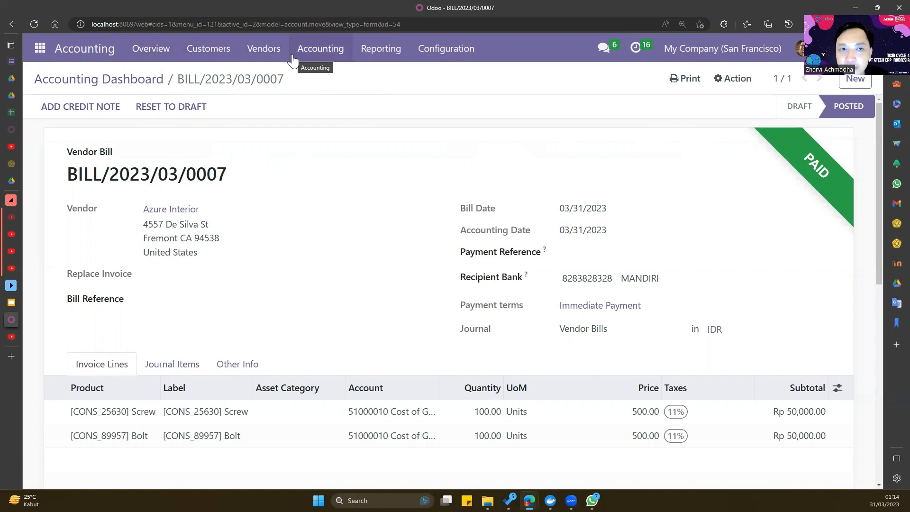
- Review the vendor Bills list showing the paid Azure Interior bills and the unpaid Wood Corner draft
{"action": "left_click", "coordinate": [275, 60]}
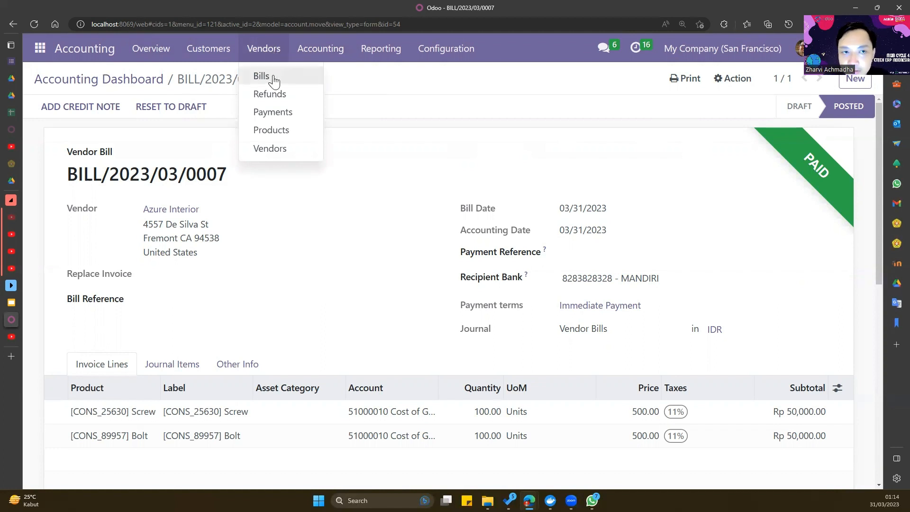
{"action": "left_click", "coordinate": [274, 81]}
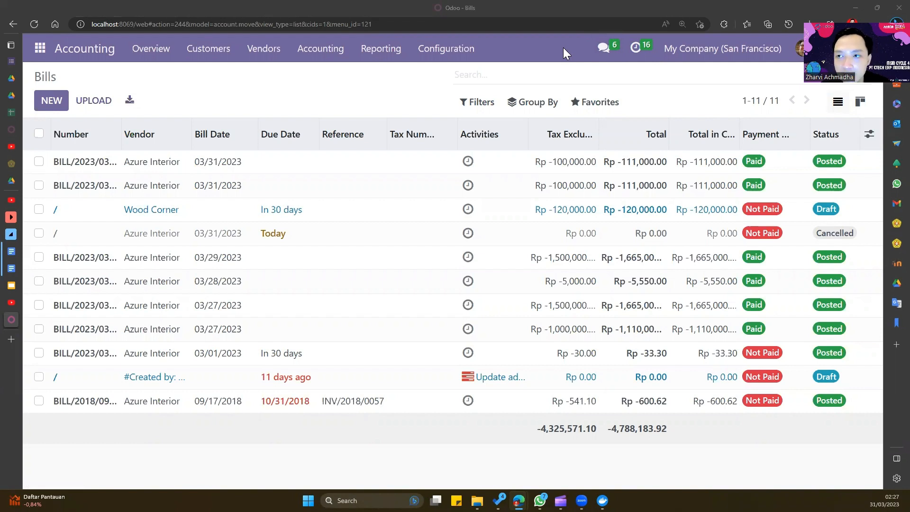
{"action": "left_click", "coordinate": [40, 50]}
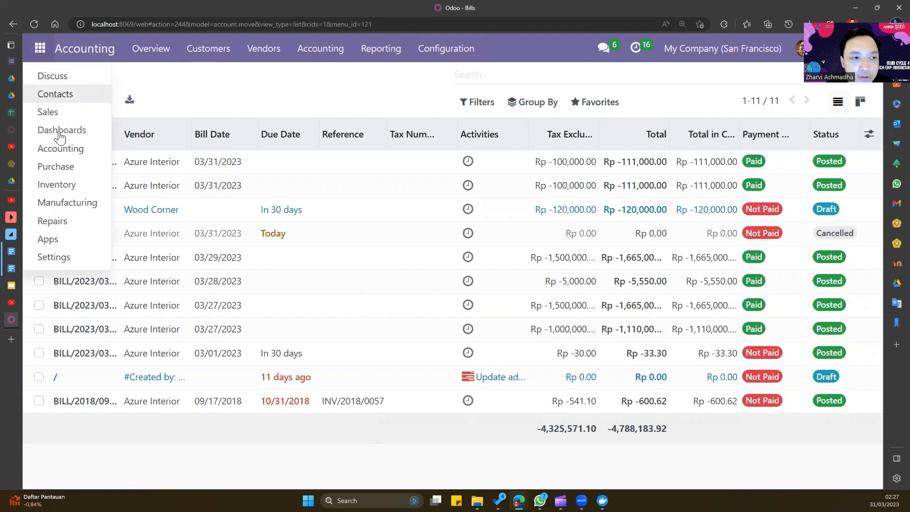
- Start a new request for quotation with Wood Corner as the vendor
{"action": "left_click", "coordinate": [76, 167]}
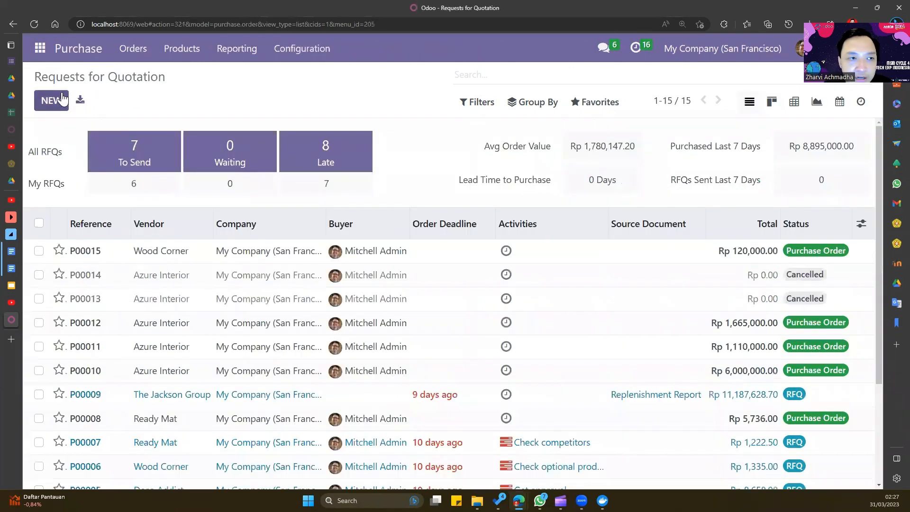
{"action": "left_click", "coordinate": [62, 99]}
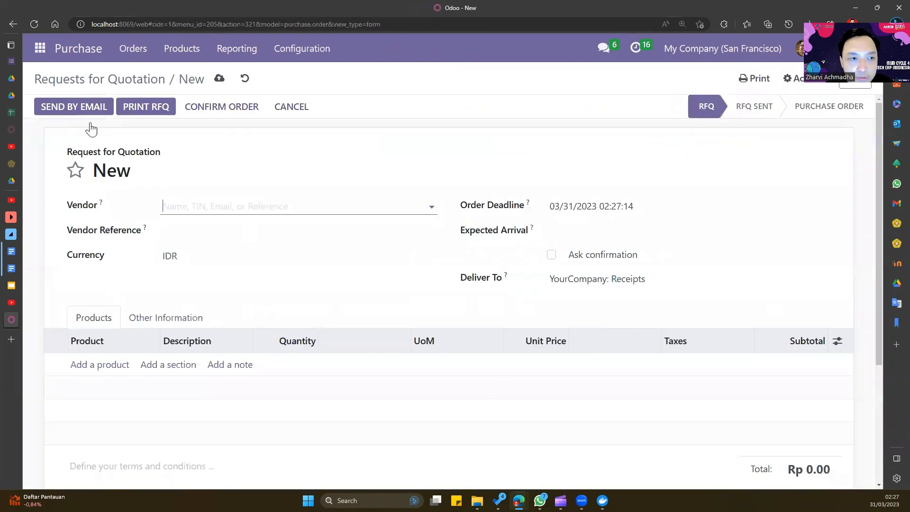
{"action": "left_click", "coordinate": [319, 206]}
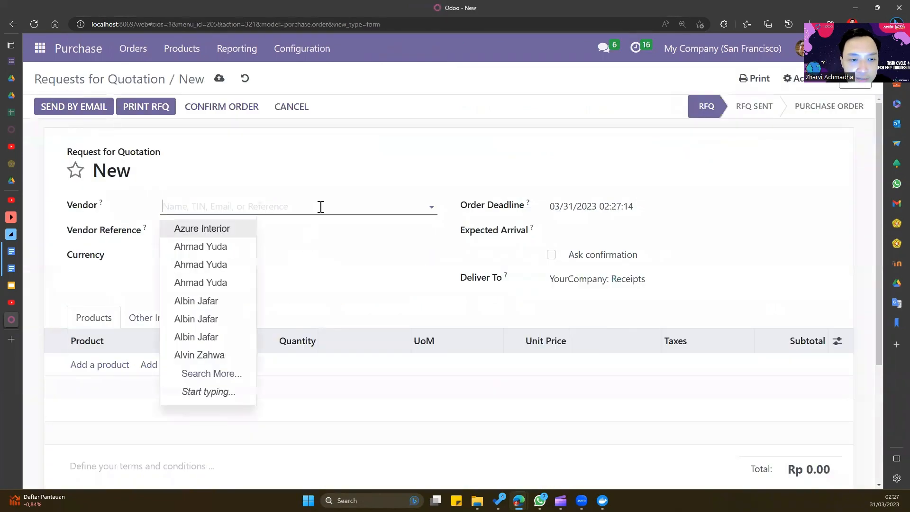
{"action": "left_click", "coordinate": [211, 379]}
{"action": "scroll", "coordinate": [213, 290], "scroll_direction": "down", "scroll_amount": 12}
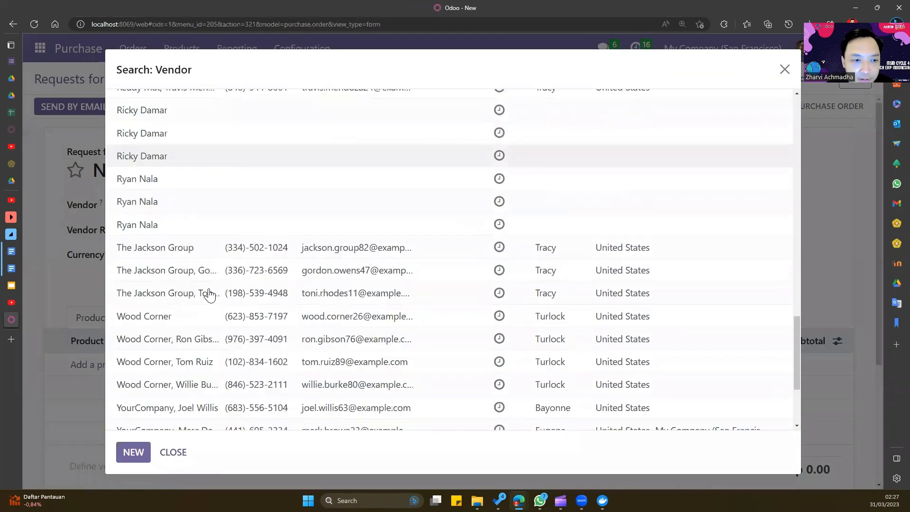
{"action": "scroll", "coordinate": [199, 280], "scroll_direction": "up", "scroll_amount": 3}
{"action": "scroll", "coordinate": [178, 254], "scroll_direction": "down", "scroll_amount": 2}
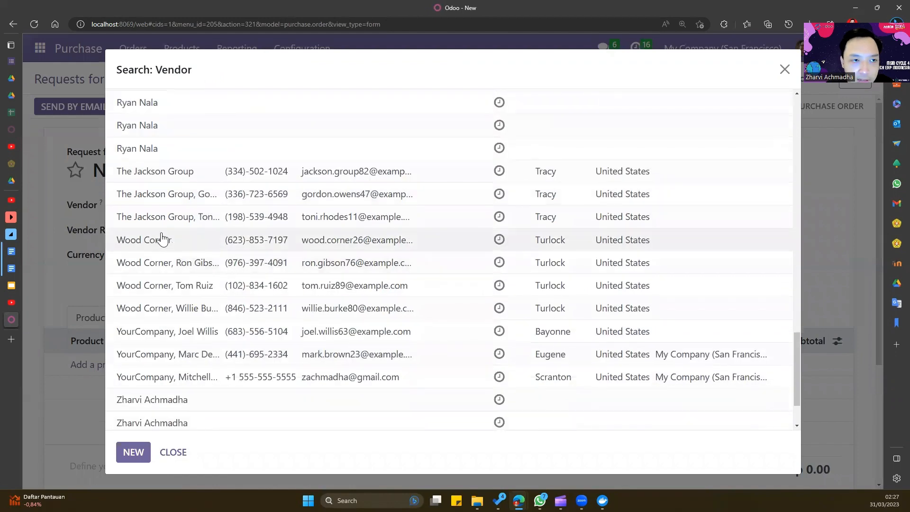
{"action": "left_click", "coordinate": [167, 240]}
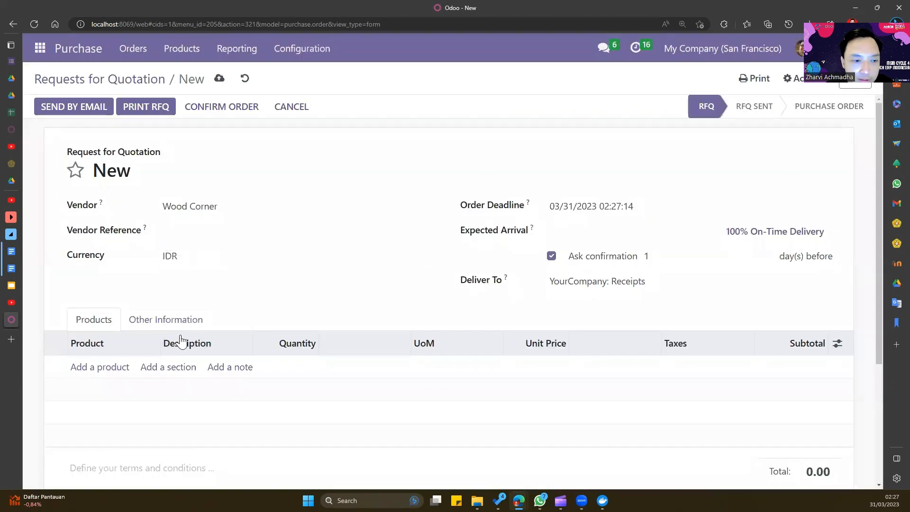
- Add 2 units of [E-COM08] Storage Box and confirm the purchase order
{"action": "left_click", "coordinate": [118, 375]}
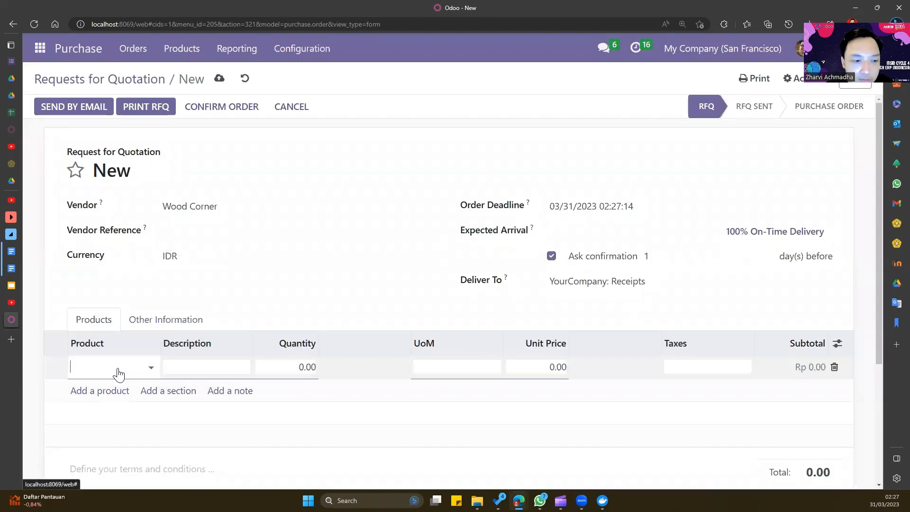
{"action": "left_click", "coordinate": [150, 370]}
{"action": "left_click", "coordinate": [186, 294]}
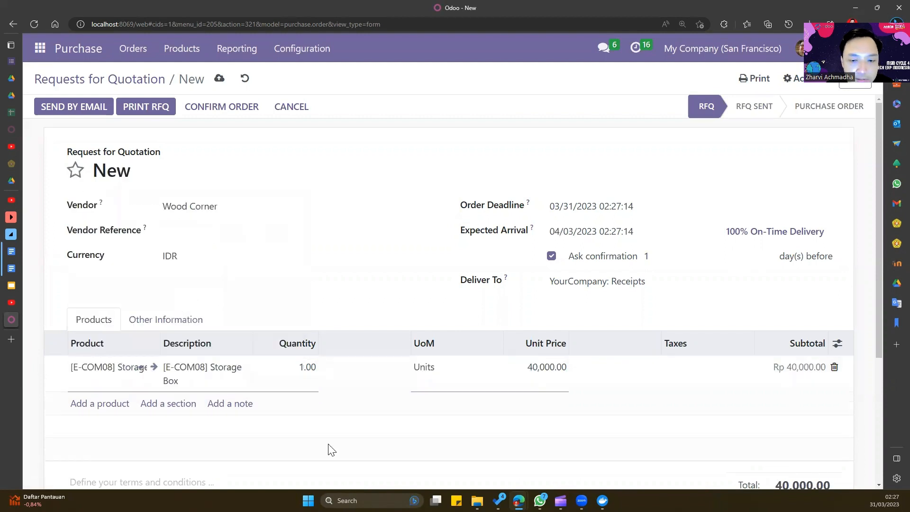
{"action": "left_click", "coordinate": [518, 424]}
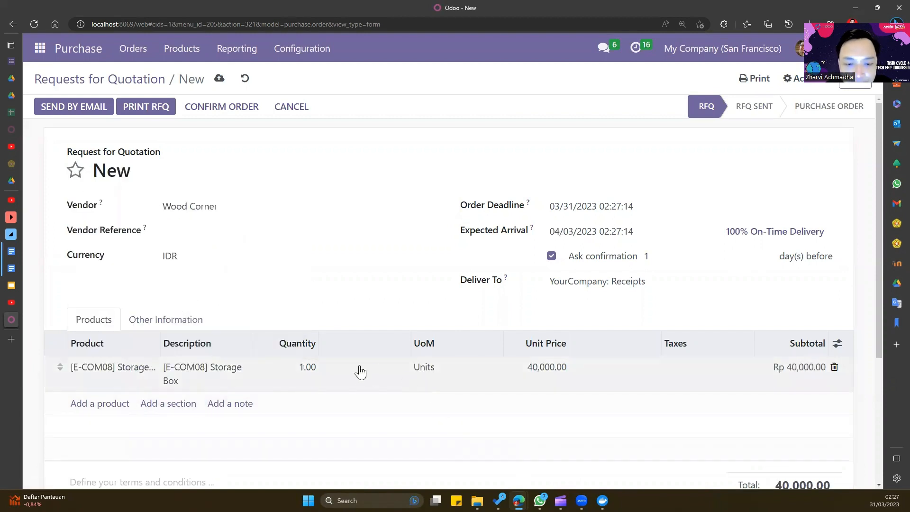
{"action": "left_click", "coordinate": [309, 366]}
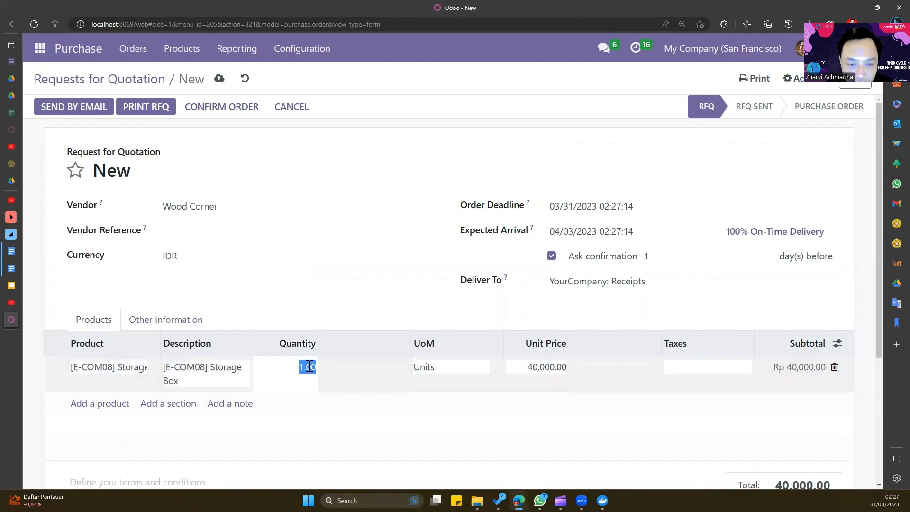
{"action": "type", "text": "2"}
{"action": "left_click", "coordinate": [410, 424]}
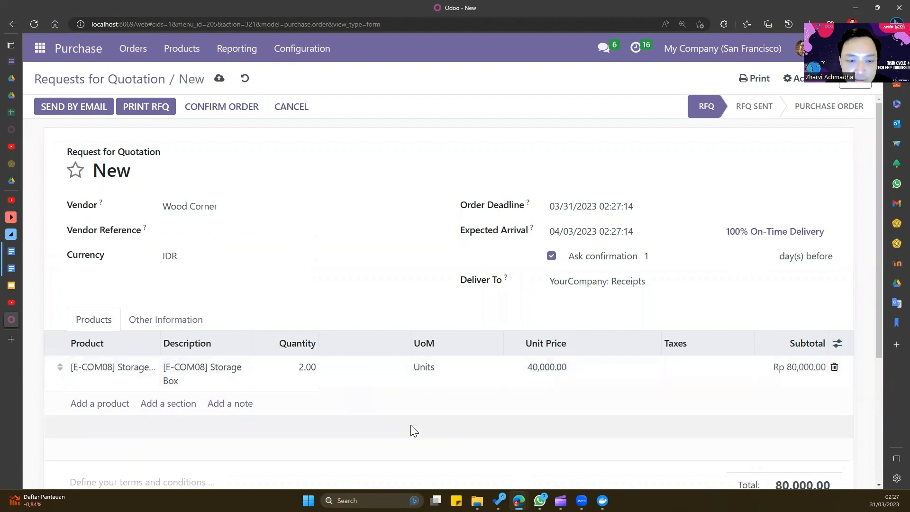
{"action": "left_click", "coordinate": [222, 109]}
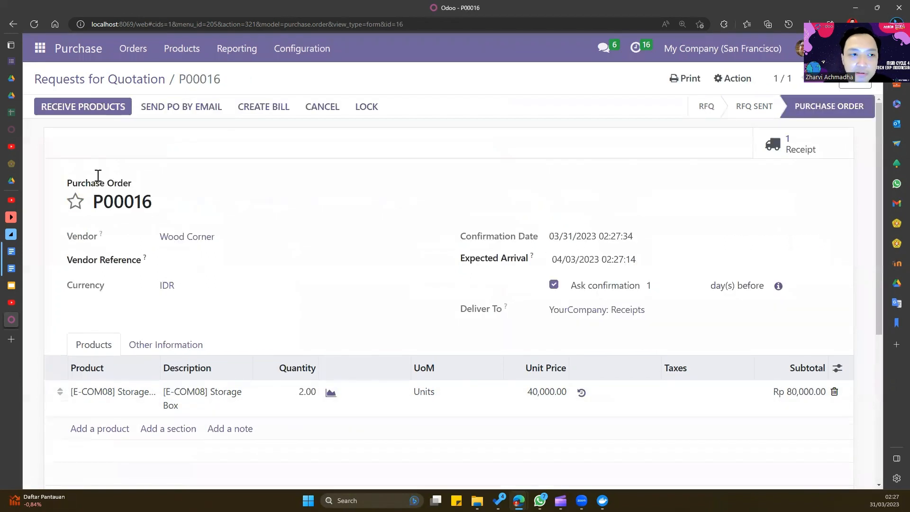
- Receive 3 Storage Boxes on the order's receipt and validate it
{"action": "left_click", "coordinate": [110, 107]}
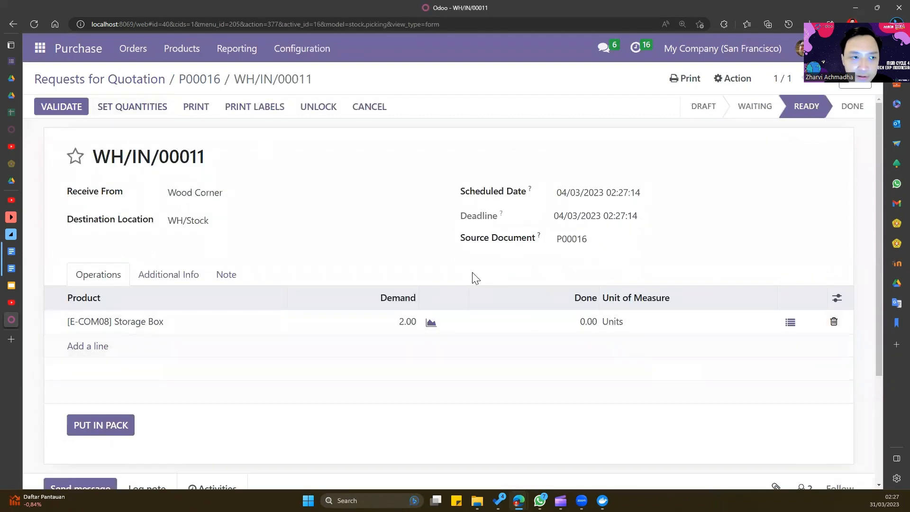
{"action": "left_click", "coordinate": [593, 324]}
{"action": "type", "text": "3"}
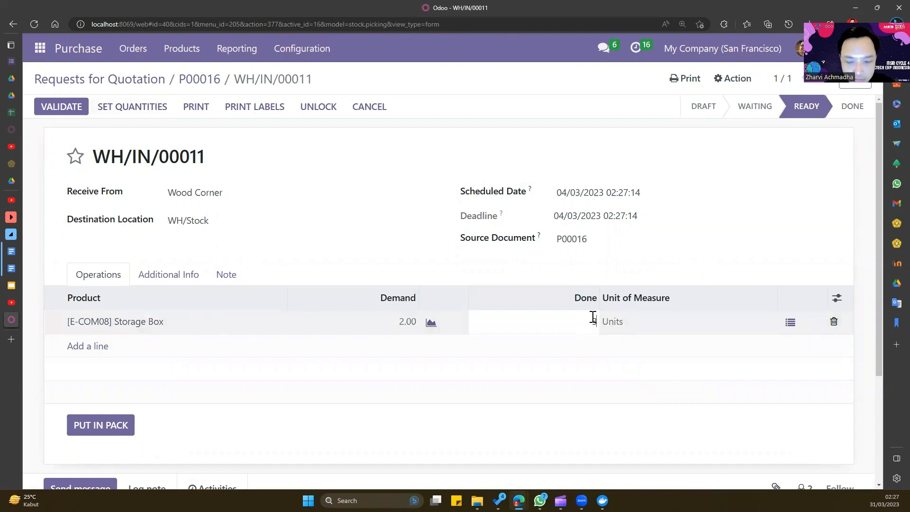
{"action": "left_click", "coordinate": [73, 111]}
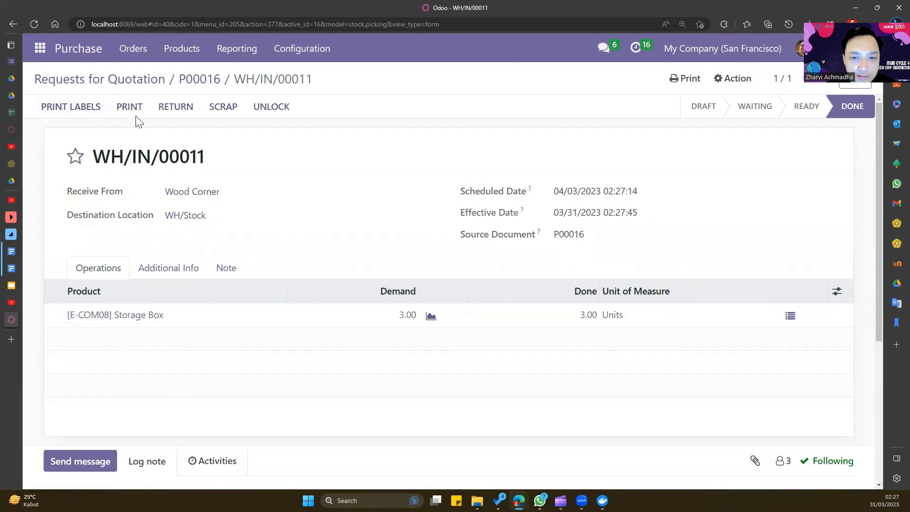
- Create the vendor bill from P00016, date it 03/31/2023, and post it
{"action": "left_click", "coordinate": [191, 79]}
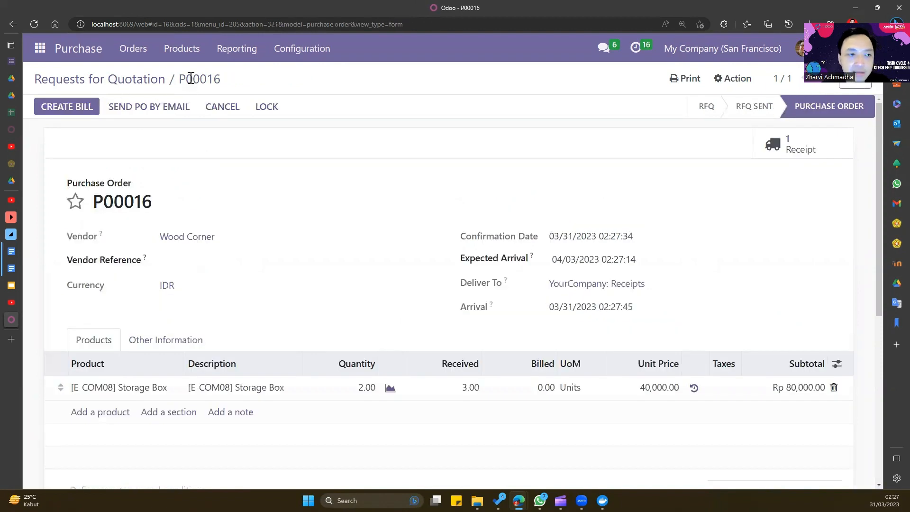
{"action": "left_click", "coordinate": [82, 113]}
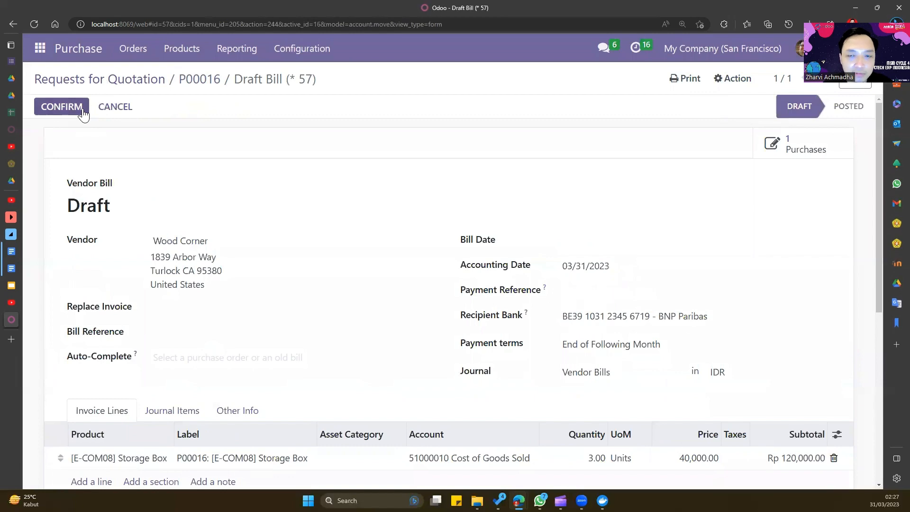
{"action": "left_click", "coordinate": [82, 113]}
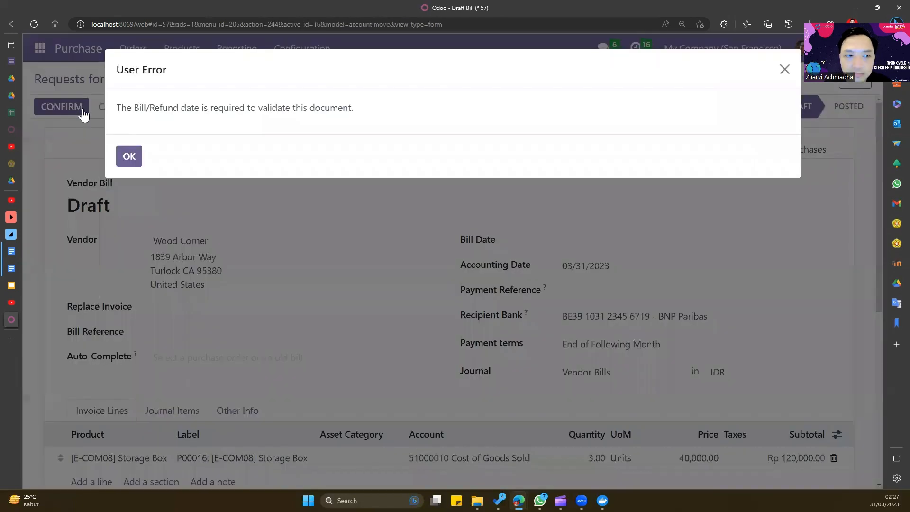
{"action": "left_click", "coordinate": [129, 155]}
{"action": "left_click", "coordinate": [674, 250]}
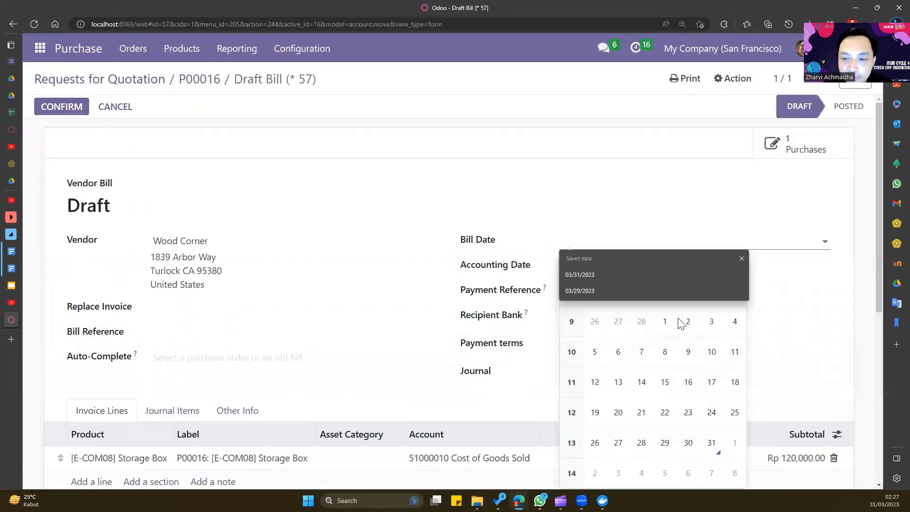
{"action": "left_click", "coordinate": [711, 443]}
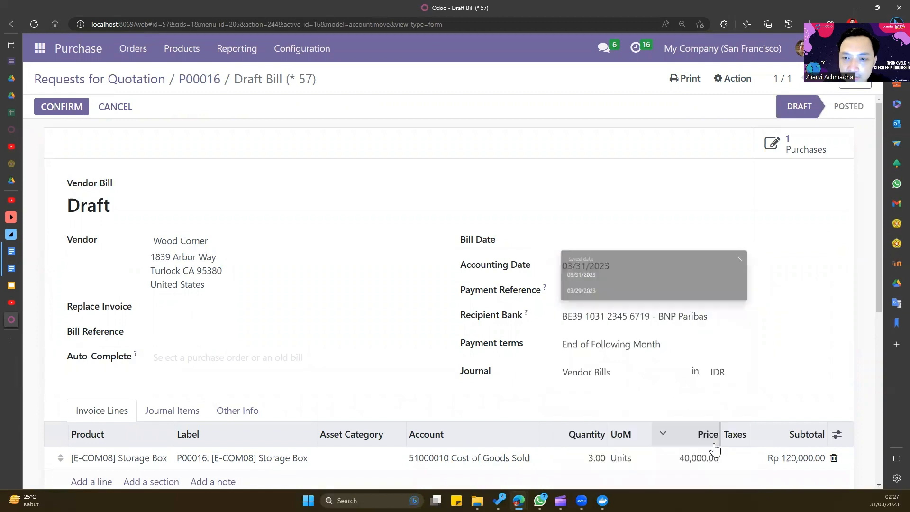
{"action": "left_click", "coordinate": [60, 107]}
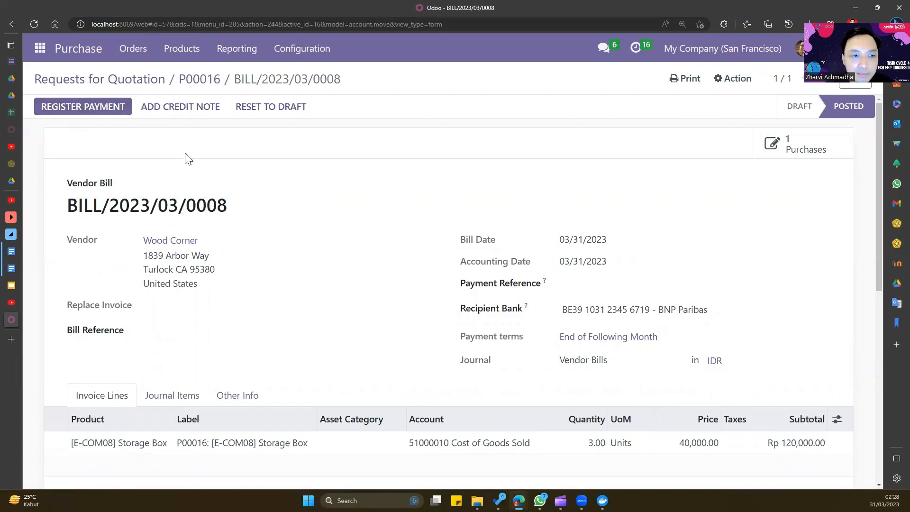
{"action": "scroll", "coordinate": [259, 154], "scroll_direction": "down", "scroll_amount": 5}
{"action": "scroll", "coordinate": [259, 154], "scroll_direction": "up", "scroll_amount": 5}
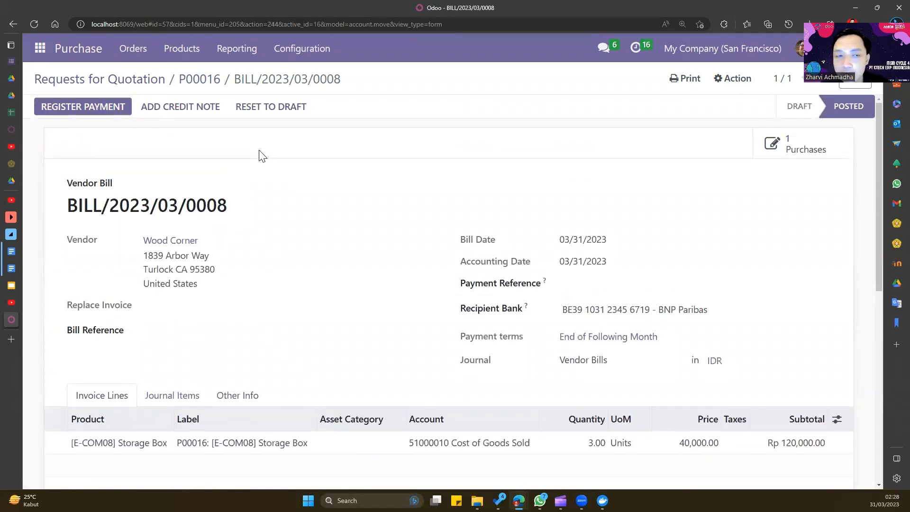
{"action": "left_click", "coordinate": [36, 54]}
- Open the Wood Corner bill from the Accounting vendor Bills list
{"action": "left_click", "coordinate": [60, 145]}
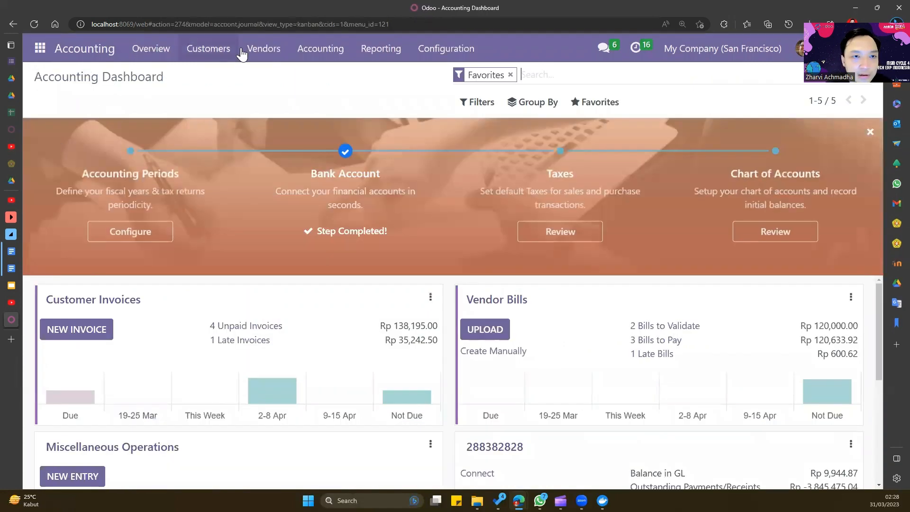
{"action": "left_click", "coordinate": [257, 49]}
{"action": "left_click", "coordinate": [269, 78]}
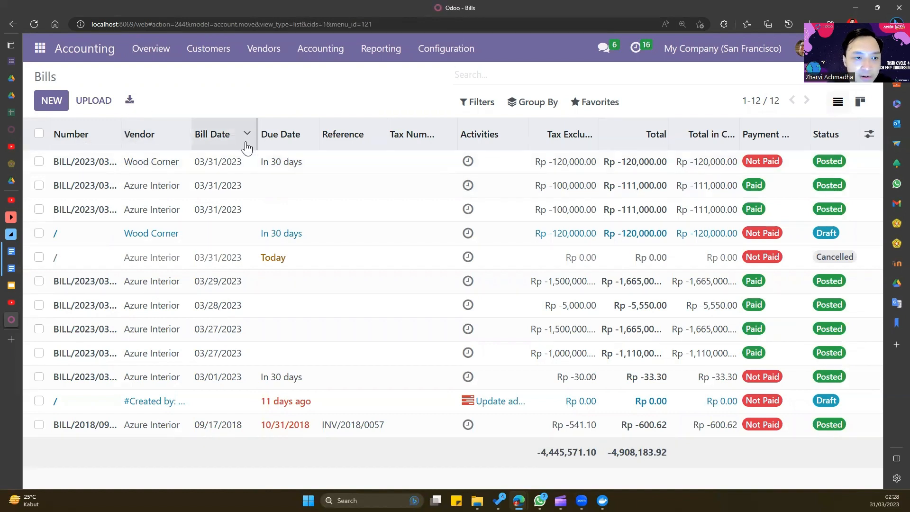
{"action": "left_click", "coordinate": [209, 169]}
- Review the Wood Corner bill, go back to the list, and reopen the unpaid Wood Corner bill
{"action": "scroll", "coordinate": [209, 169], "scroll_direction": "down", "scroll_amount": 3}
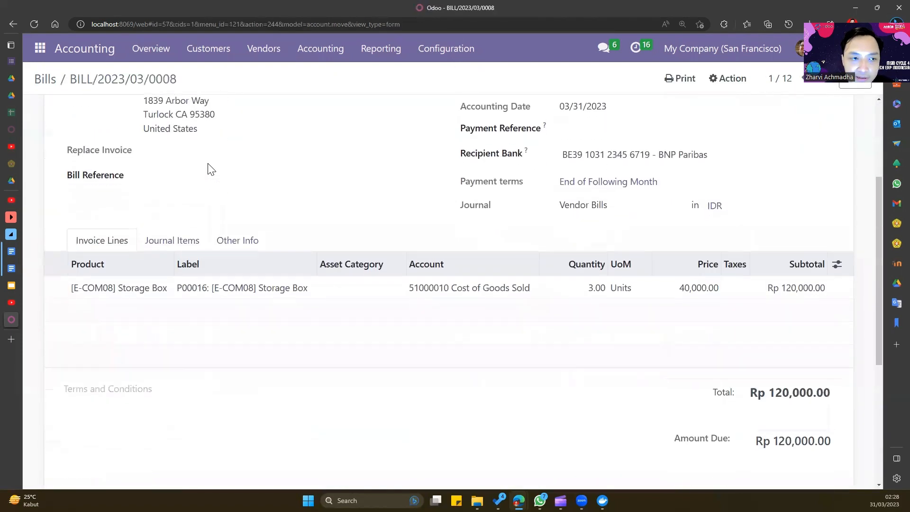
{"action": "scroll", "coordinate": [209, 169], "scroll_direction": "up", "scroll_amount": 2}
{"action": "scroll", "coordinate": [209, 169], "scroll_direction": "up", "scroll_amount": 2}
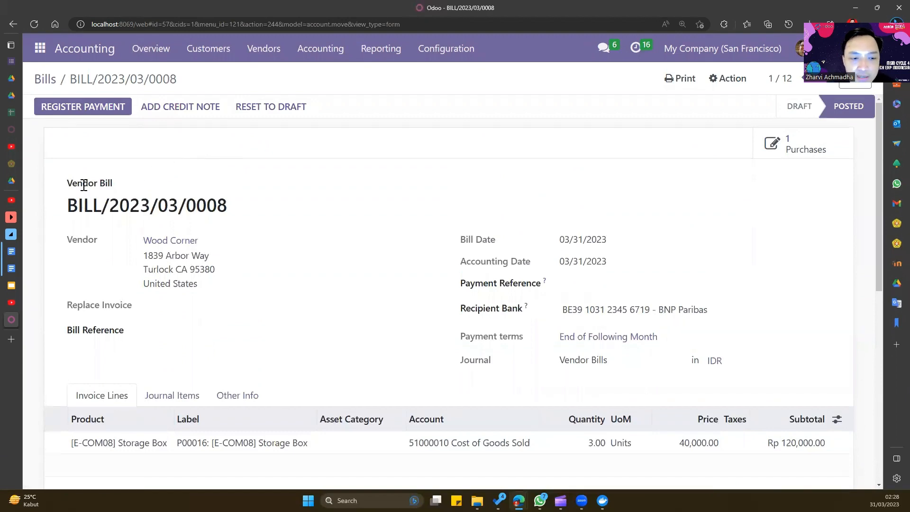
{"action": "scroll", "coordinate": [85, 197], "scroll_direction": "down", "scroll_amount": 3}
{"action": "scroll", "coordinate": [95, 201], "scroll_direction": "up", "scroll_amount": 3}
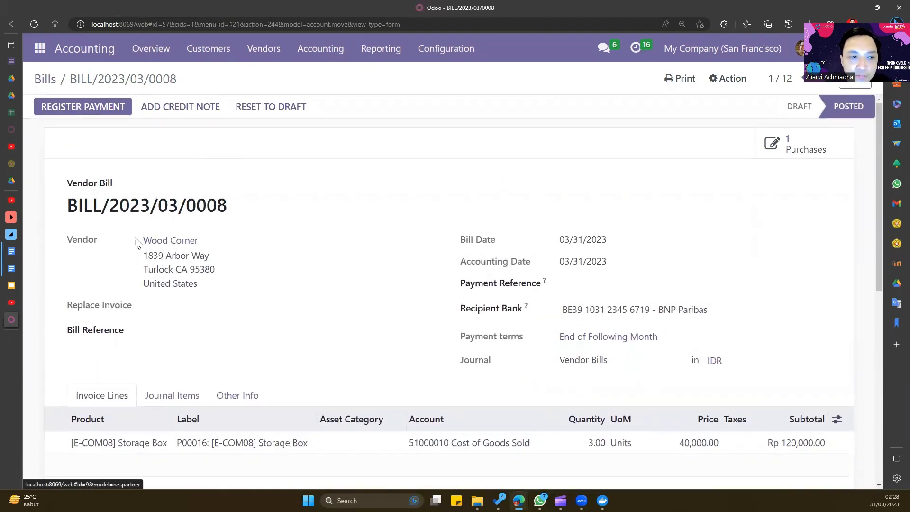
{"action": "scroll", "coordinate": [197, 252], "scroll_direction": "down", "scroll_amount": 3}
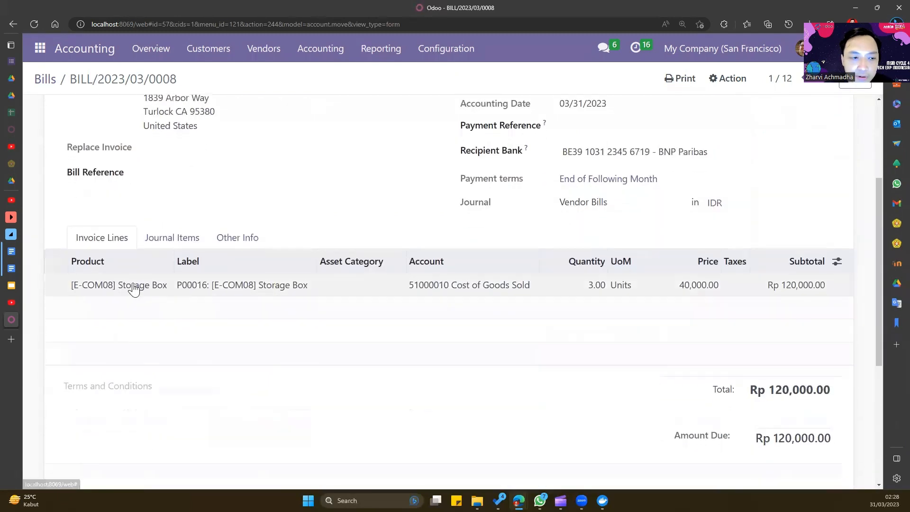
{"action": "scroll", "coordinate": [221, 292], "scroll_direction": "down", "scroll_amount": 2}
{"action": "scroll", "coordinate": [225, 291], "scroll_direction": "up", "scroll_amount": 4}
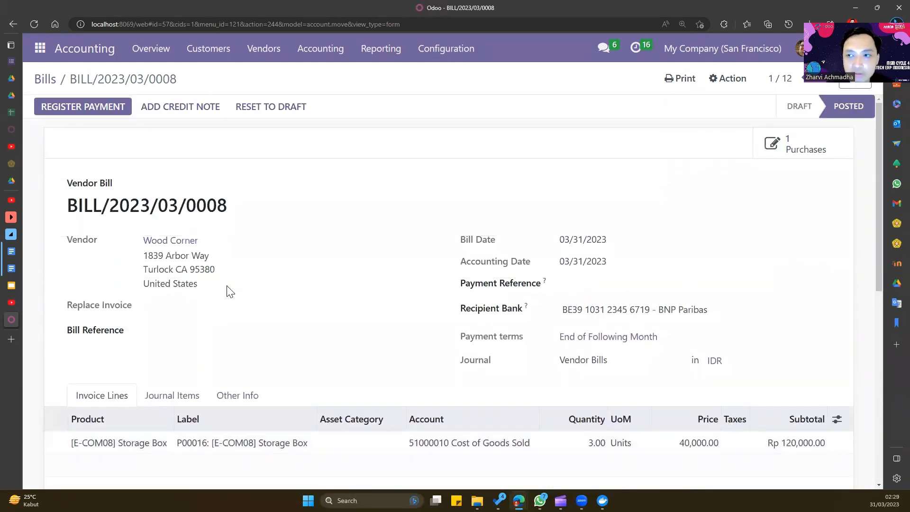
{"action": "left_click", "coordinate": [42, 81]}
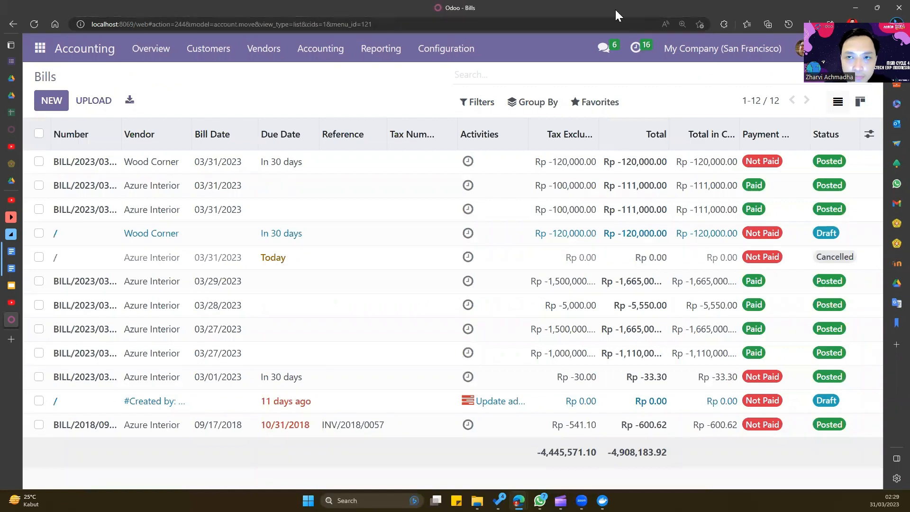
{"action": "left_click", "coordinate": [224, 166]}
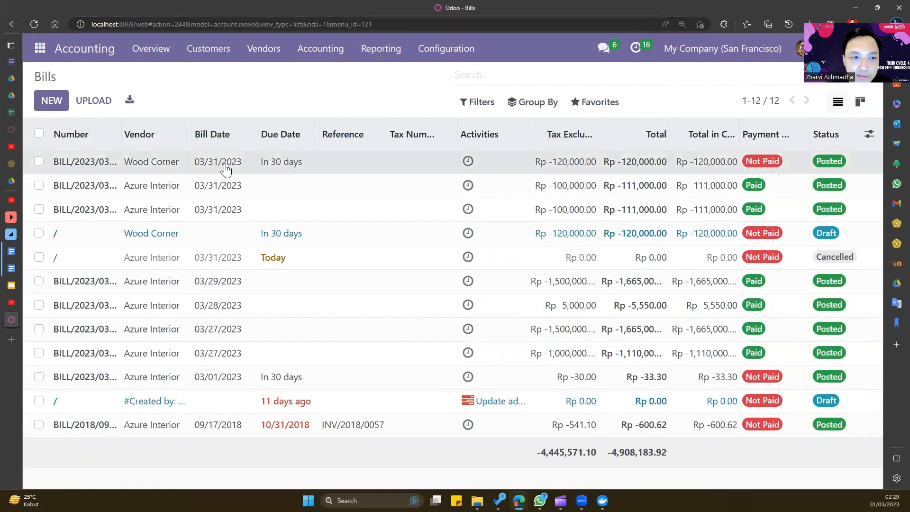
- Register the full Rp 120,000.00 payment on the Wood Corner bill and return to Bills
{"action": "left_click", "coordinate": [88, 109]}
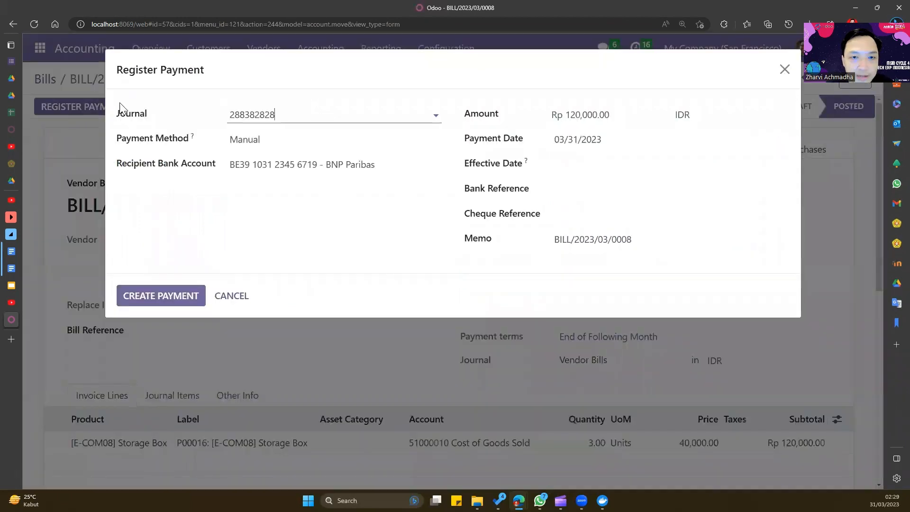
{"action": "left_click", "coordinate": [174, 298]}
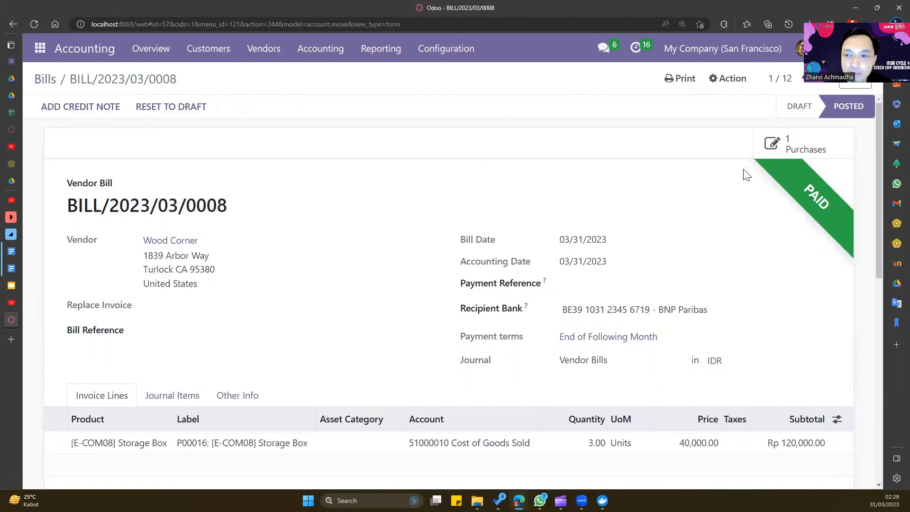
{"action": "left_click", "coordinate": [38, 79]}
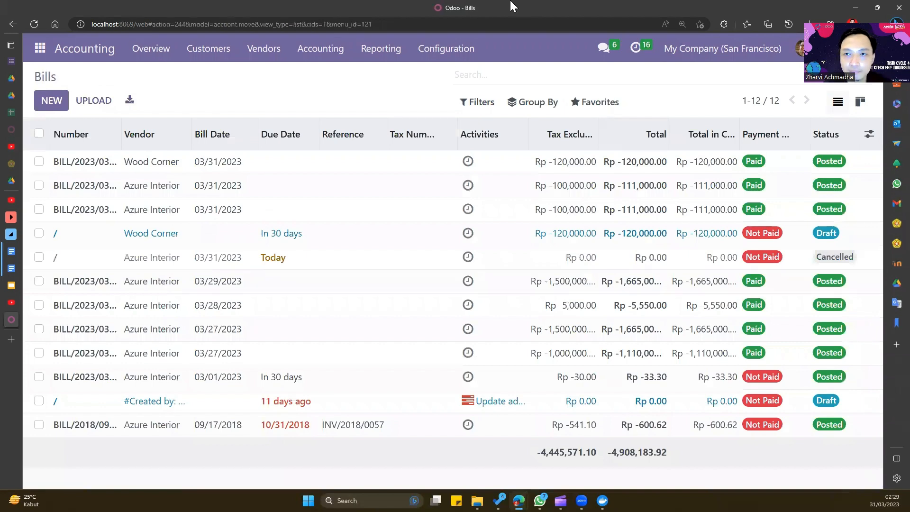